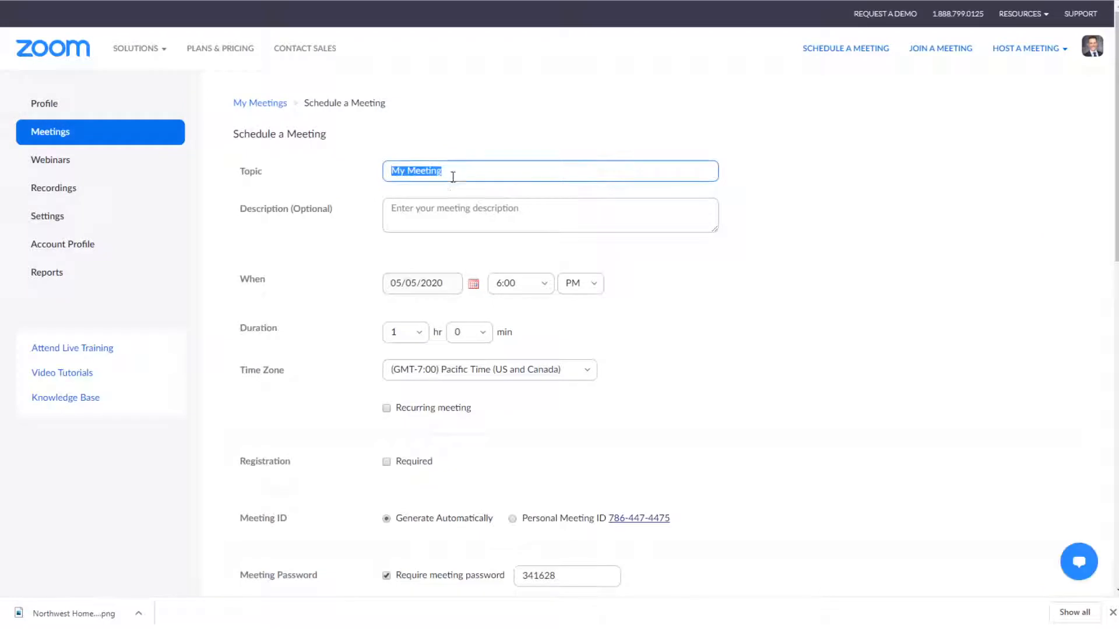
# - Set the meeting topic to "Virtual Open House Meeting" and the description to "Join me for a virtual open house"
pyautogui.write('Virtual Open House Meeting')
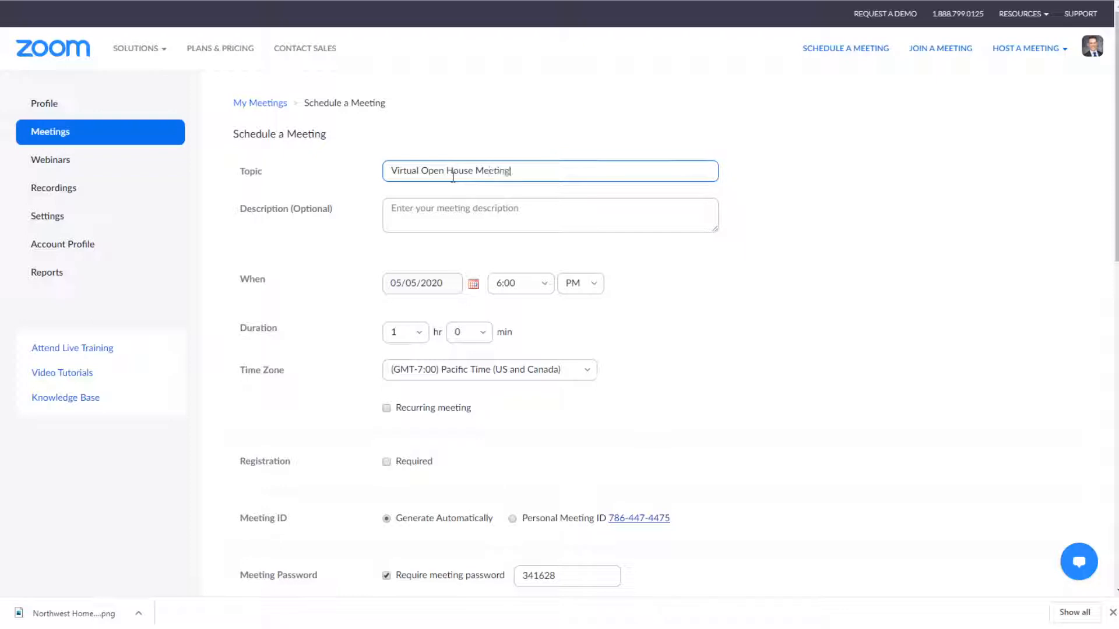
pyautogui.click(474, 206)
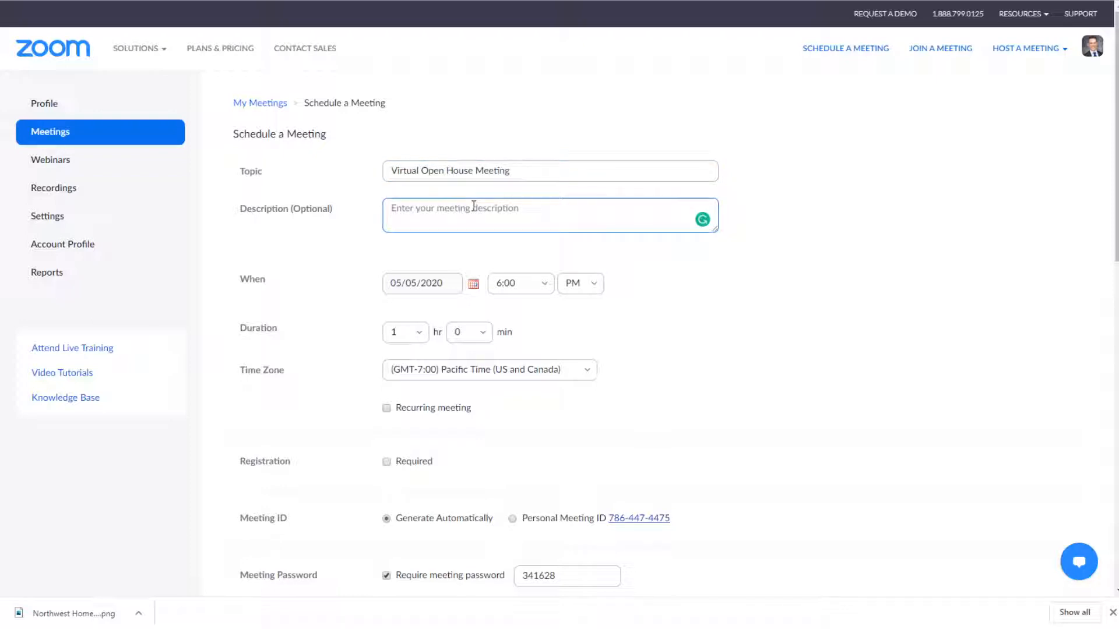
pyautogui.write('John me for a virtual open house')
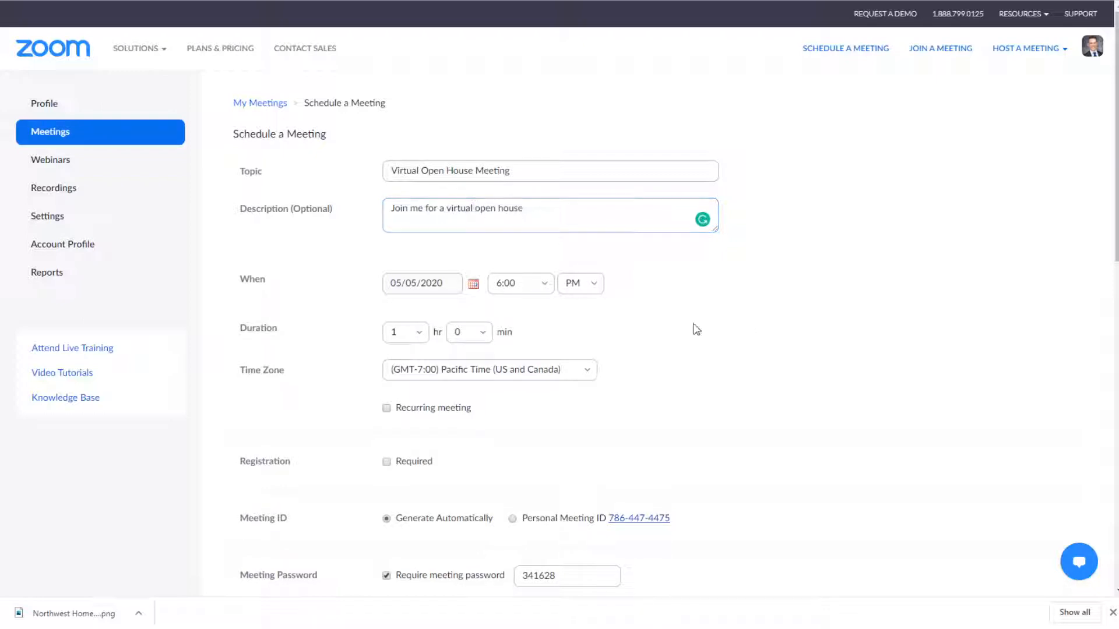
# - Schedule the meeting for 05/09/2020 at 1:00 PM
pyautogui.click(473, 284)
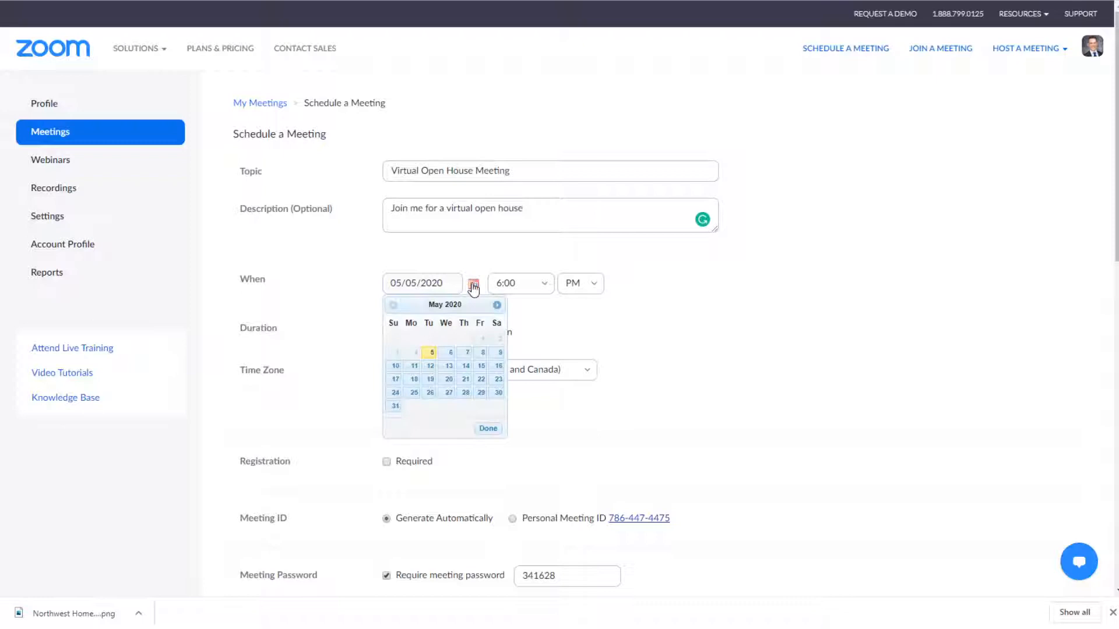
pyautogui.click(499, 352)
pyautogui.click(546, 290)
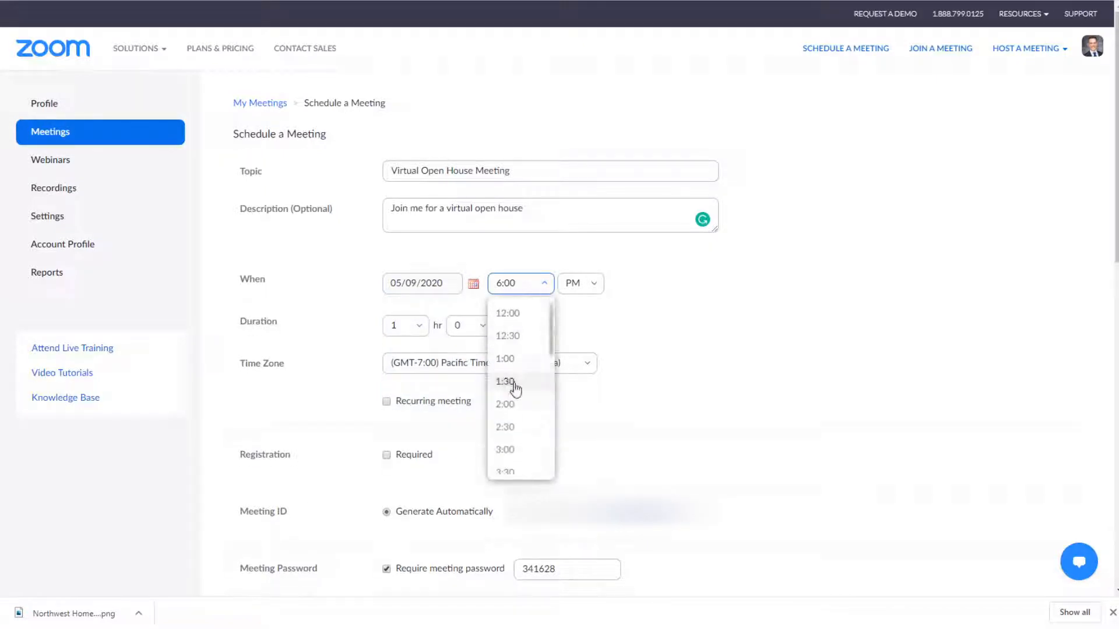
pyautogui.click(506, 358)
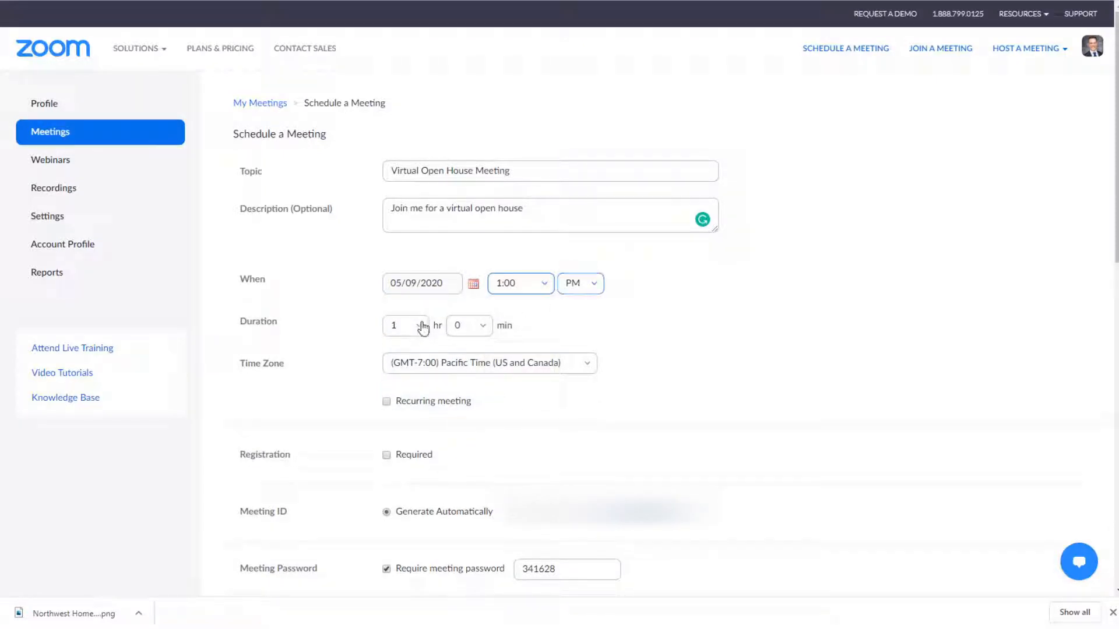
pyautogui.click(668, 338)
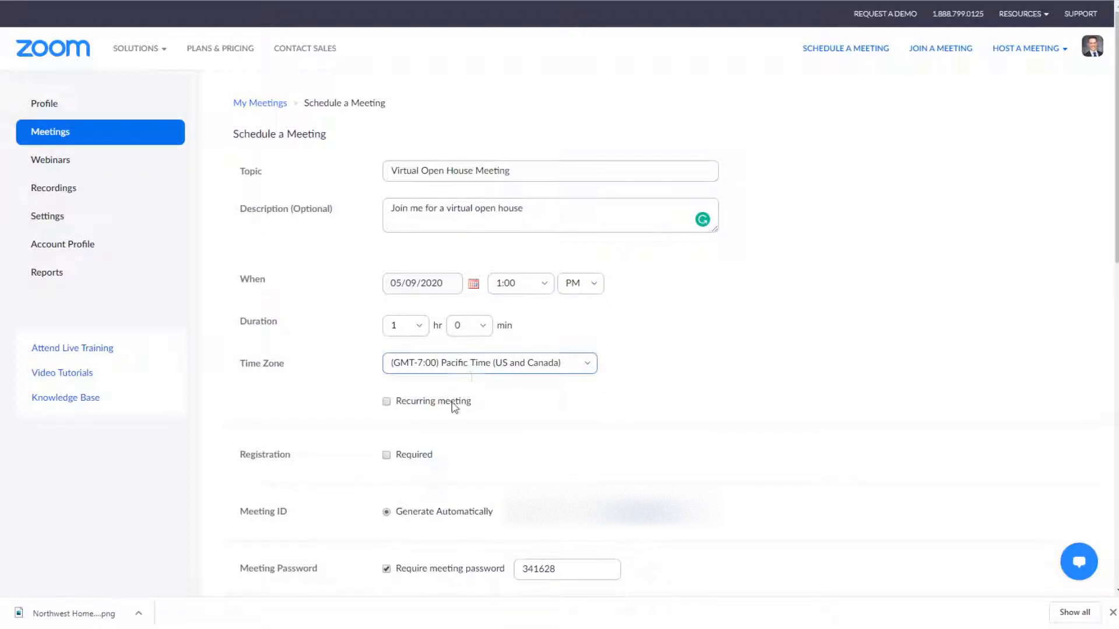
# - Make registration required for the meeting and turn the host video off
pyautogui.scroll(-2, 394, 408)
pyautogui.click(387, 321)
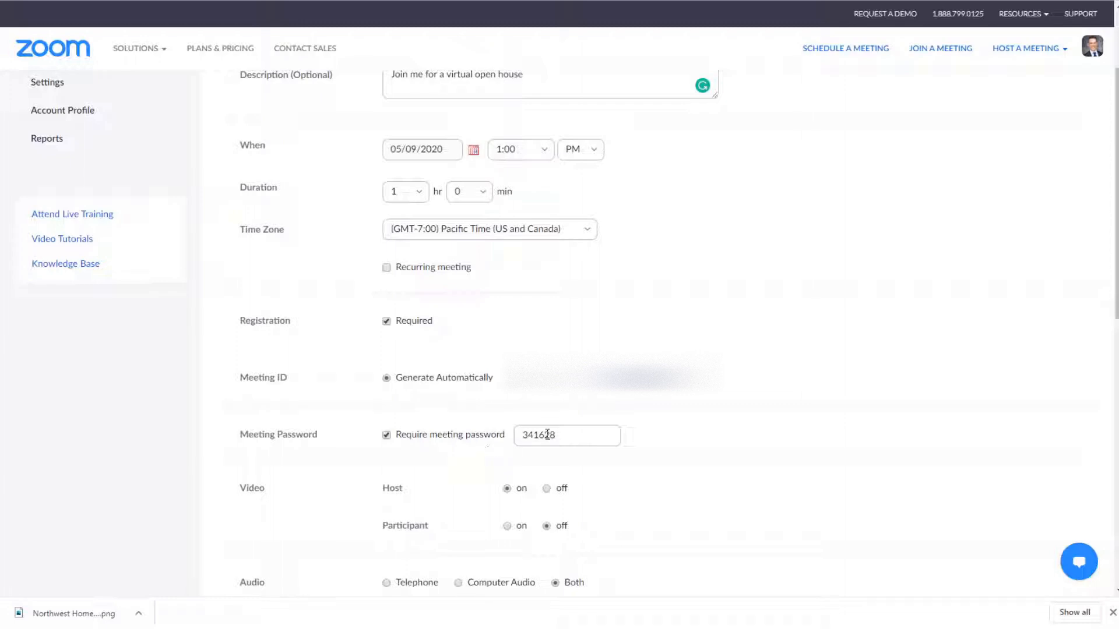
pyautogui.scroll(-2, 408, 454)
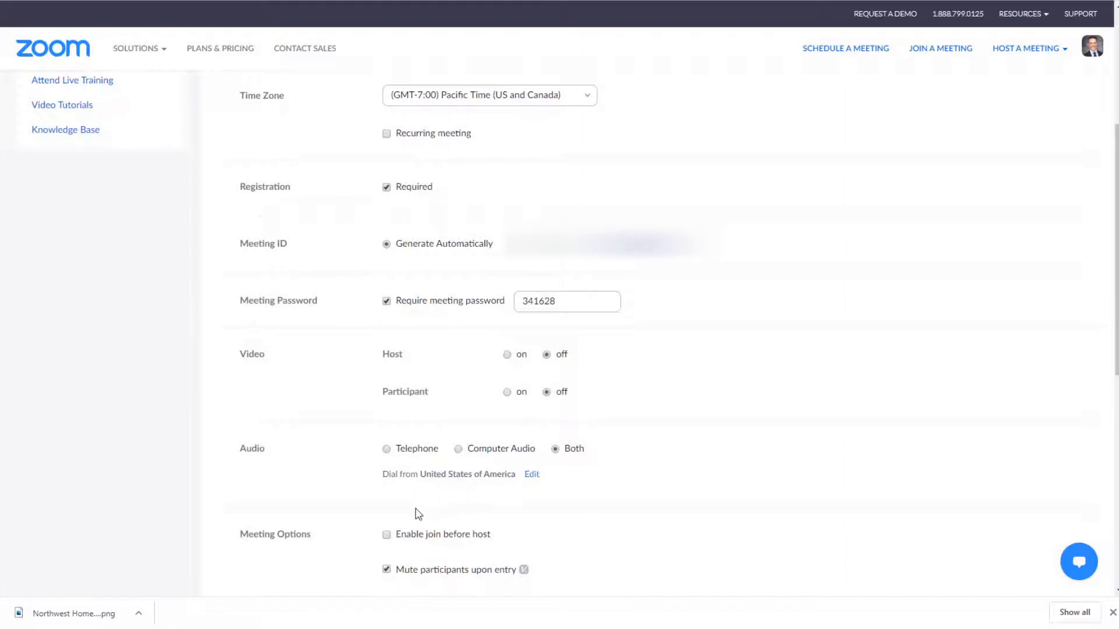
# - Enable automatic recording of the meeting on the local computer and save the meeting
pyautogui.scroll(-2, 414, 515)
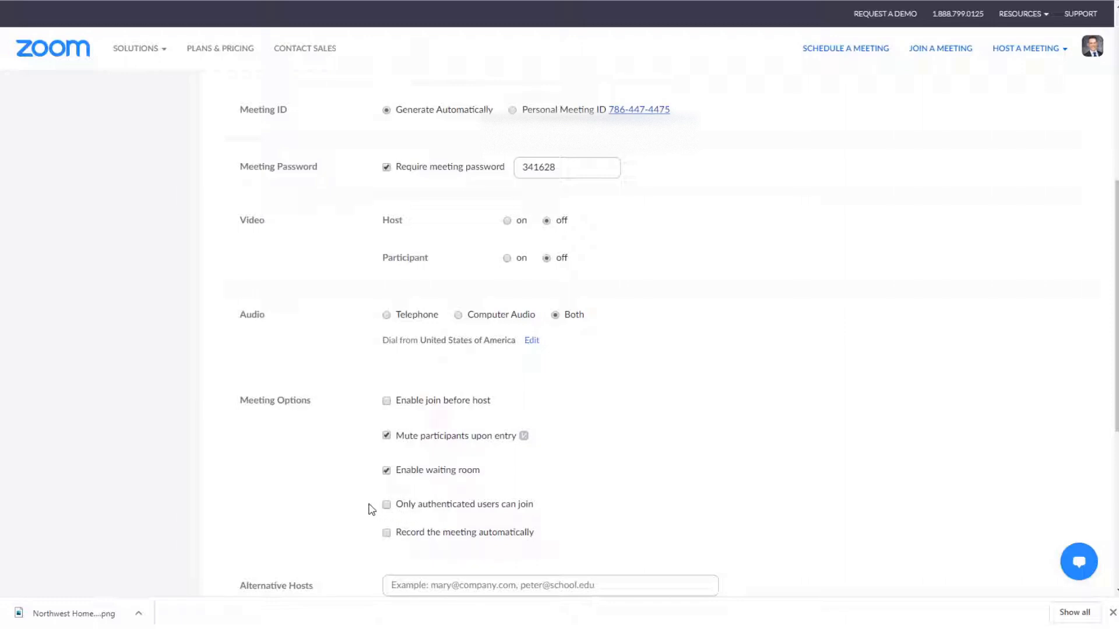
pyautogui.click(387, 533)
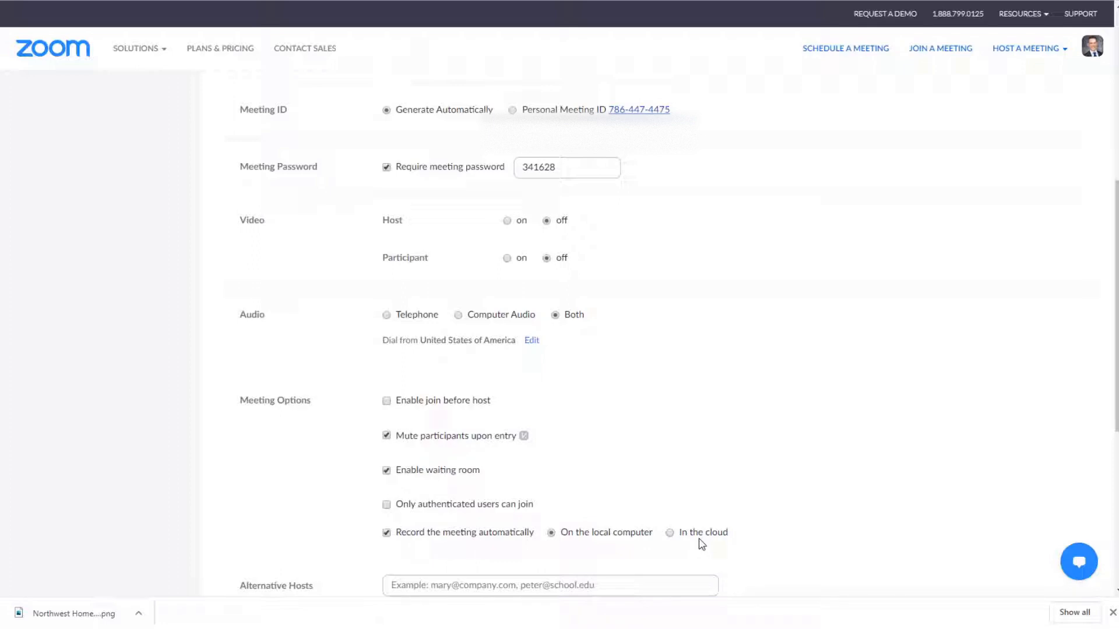
pyautogui.scroll(-2, 702, 544)
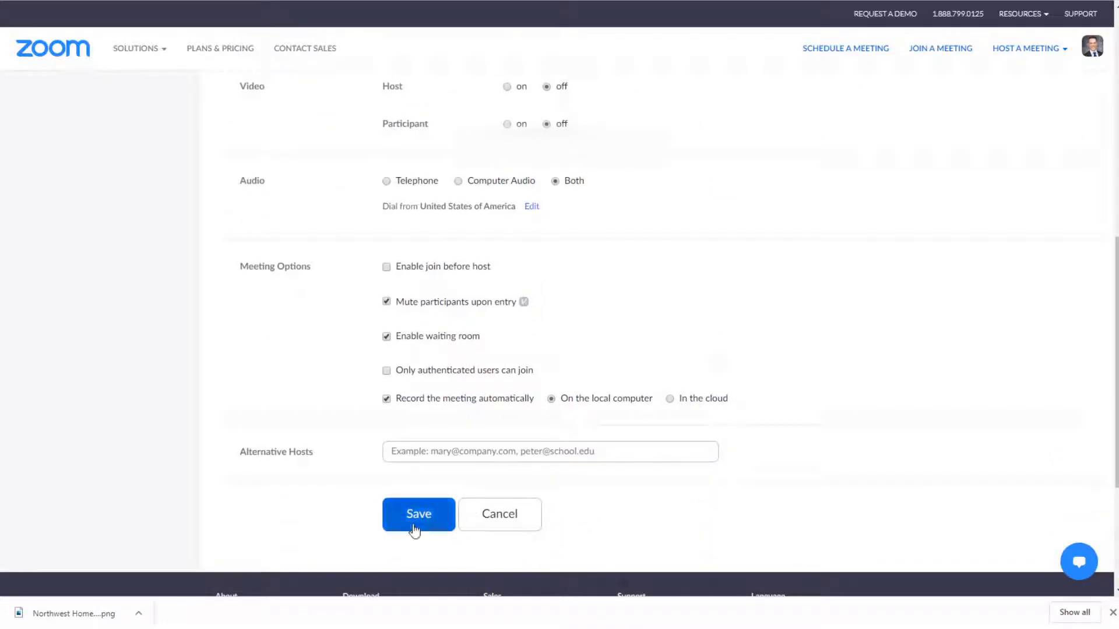
pyautogui.click(416, 527)
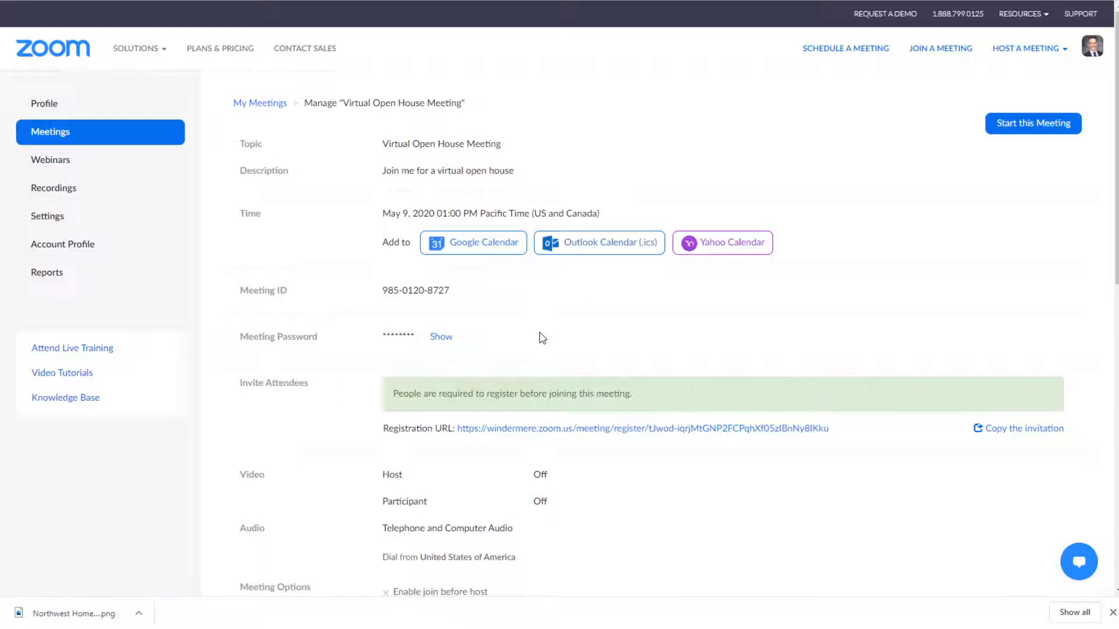
# - Edit the registration options to email the host when someone registers, close registration after the event date, and hide the social share buttons
pyautogui.scroll(-2, 542, 338)
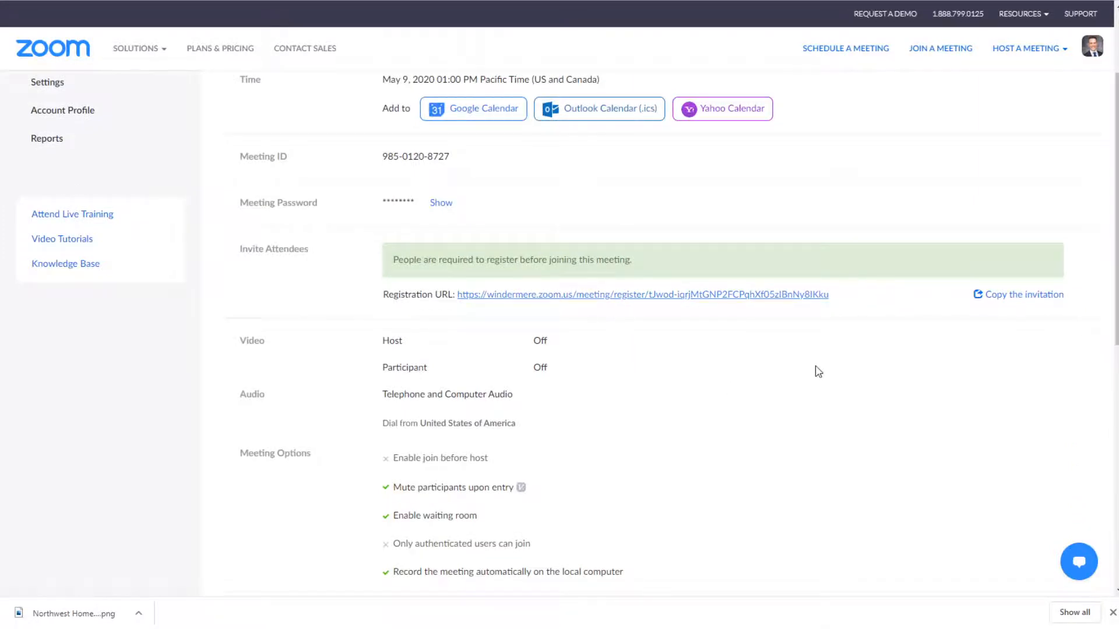
pyautogui.scroll(-4, 807, 377)
pyautogui.scroll(-1, 807, 379)
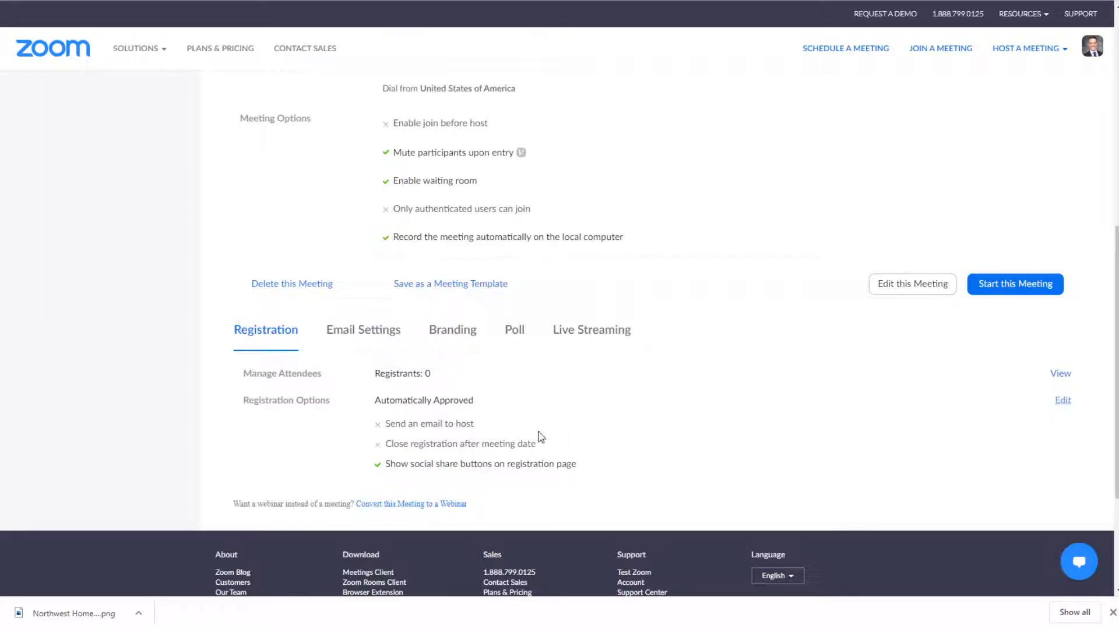
pyautogui.click(1063, 402)
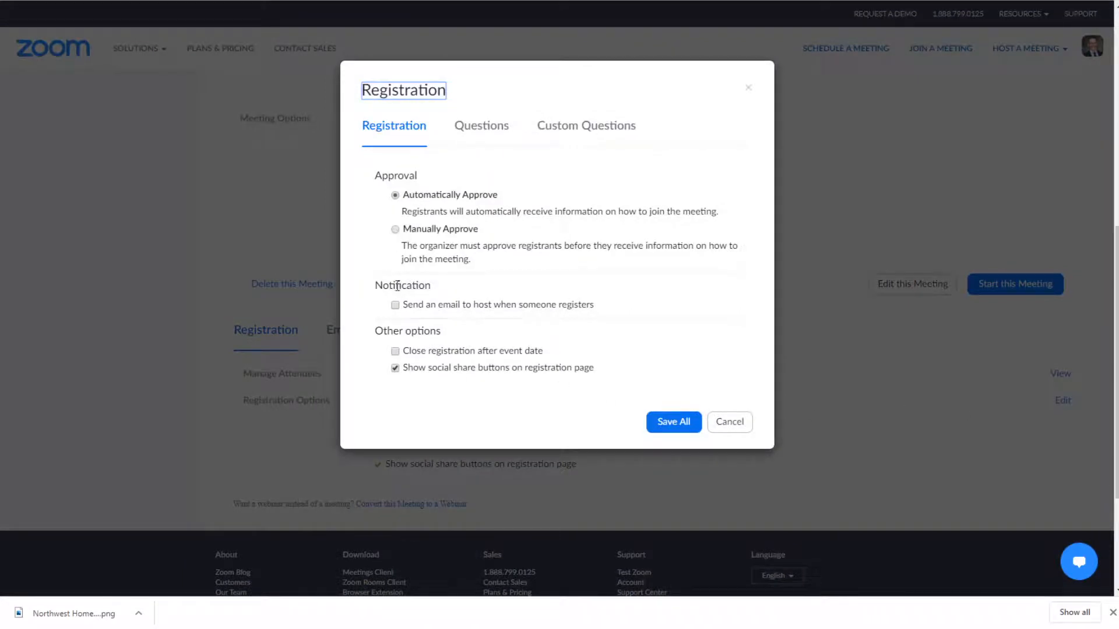
pyautogui.click(394, 306)
# - Start a required single-answer custom registration question reading "Are you represented by a real estate agent at this time?"
pyautogui.click(490, 129)
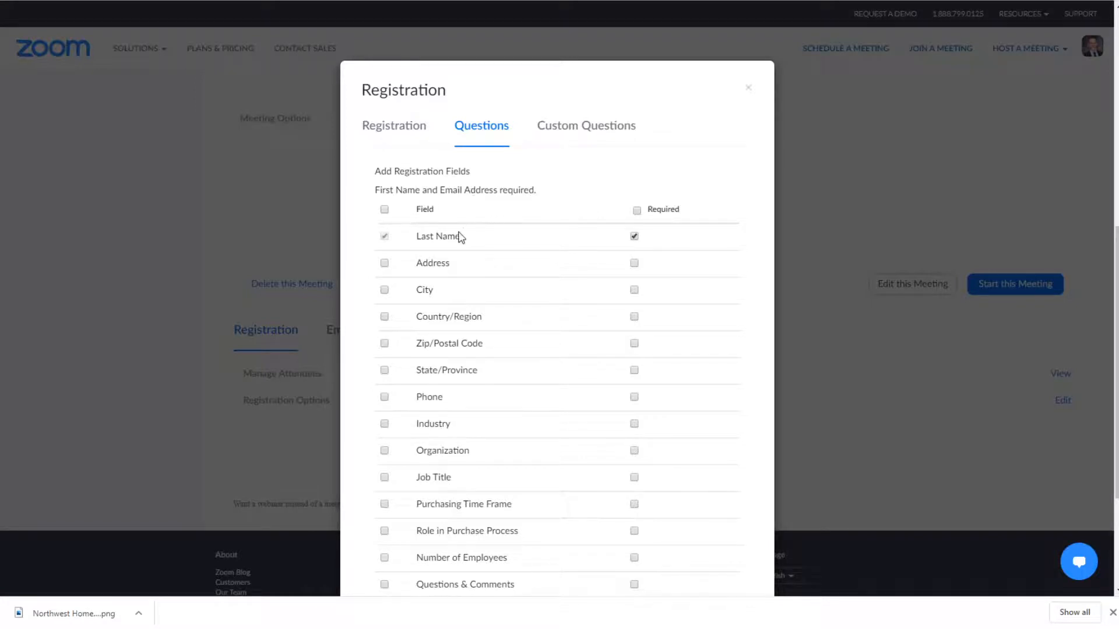
pyautogui.scroll(-3, 460, 237)
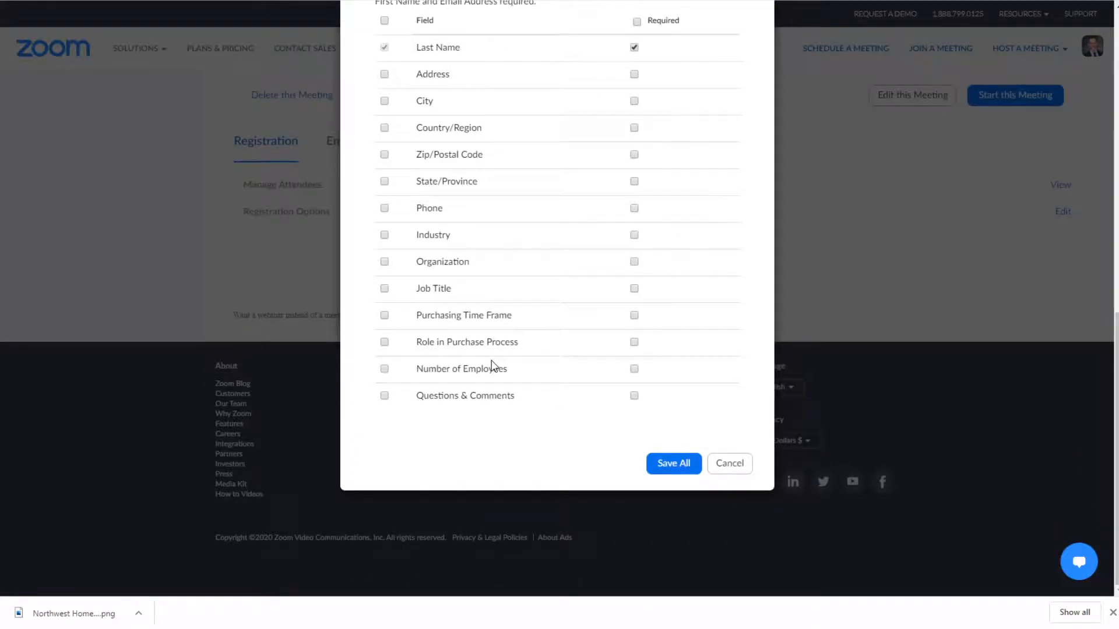
pyautogui.scroll(3, 491, 366)
pyautogui.click(599, 144)
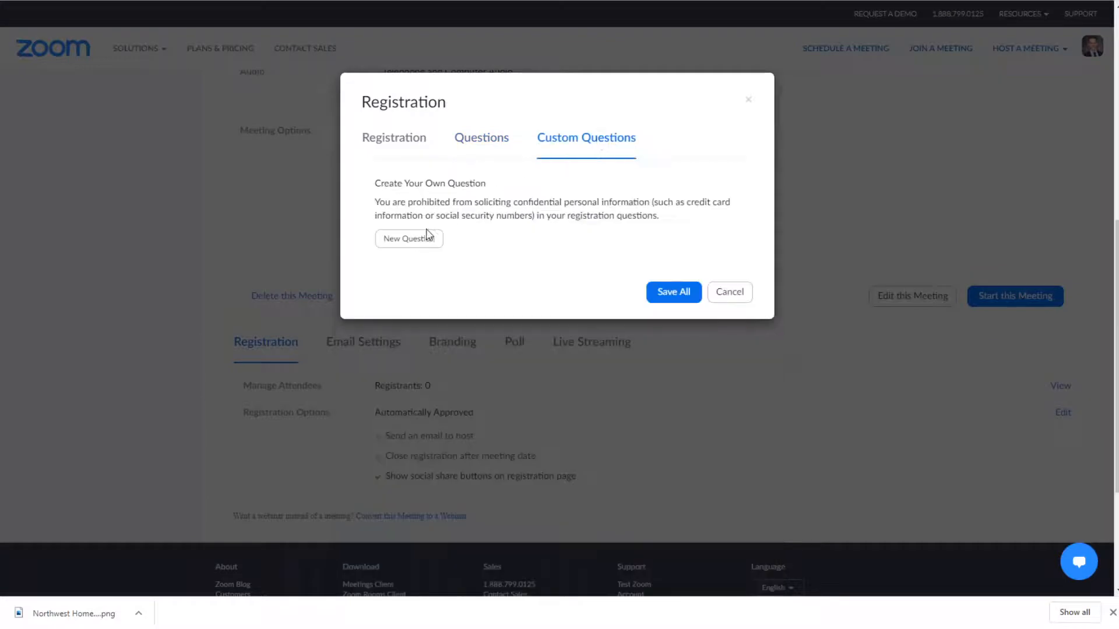
pyautogui.click(425, 237)
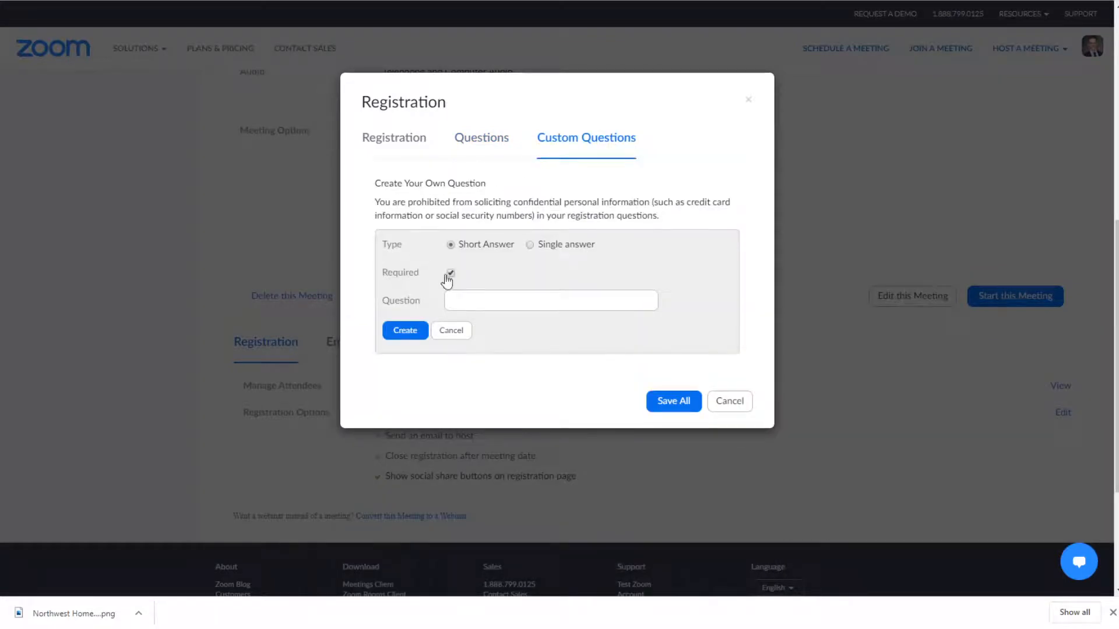
pyautogui.click(507, 298)
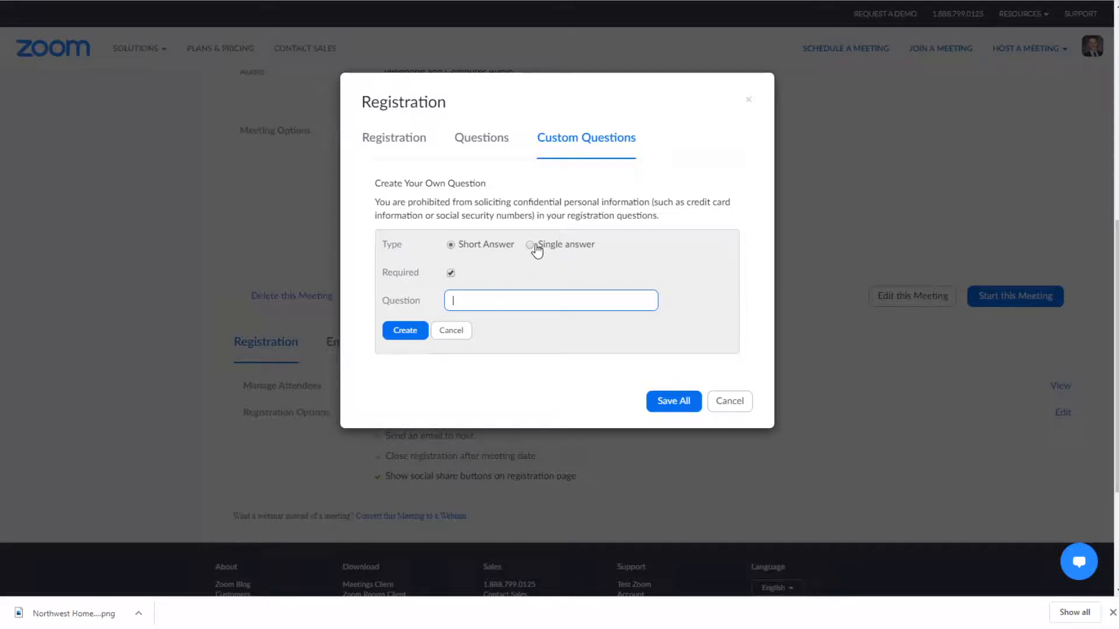
pyautogui.click(530, 245)
pyautogui.click(505, 300)
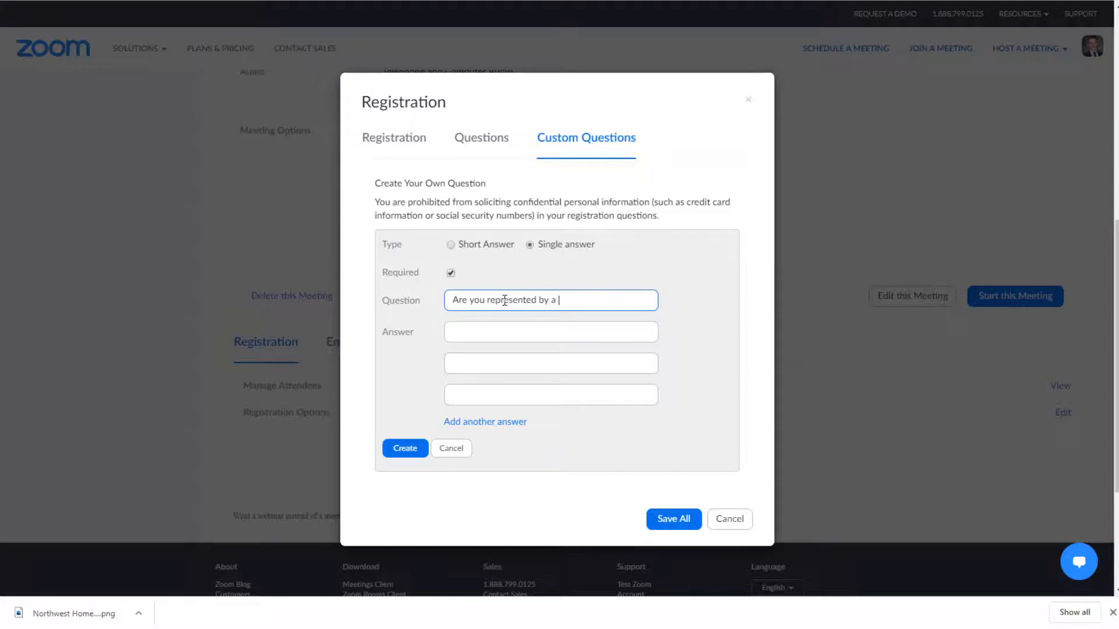
pyautogui.write('estate agent at this time?')
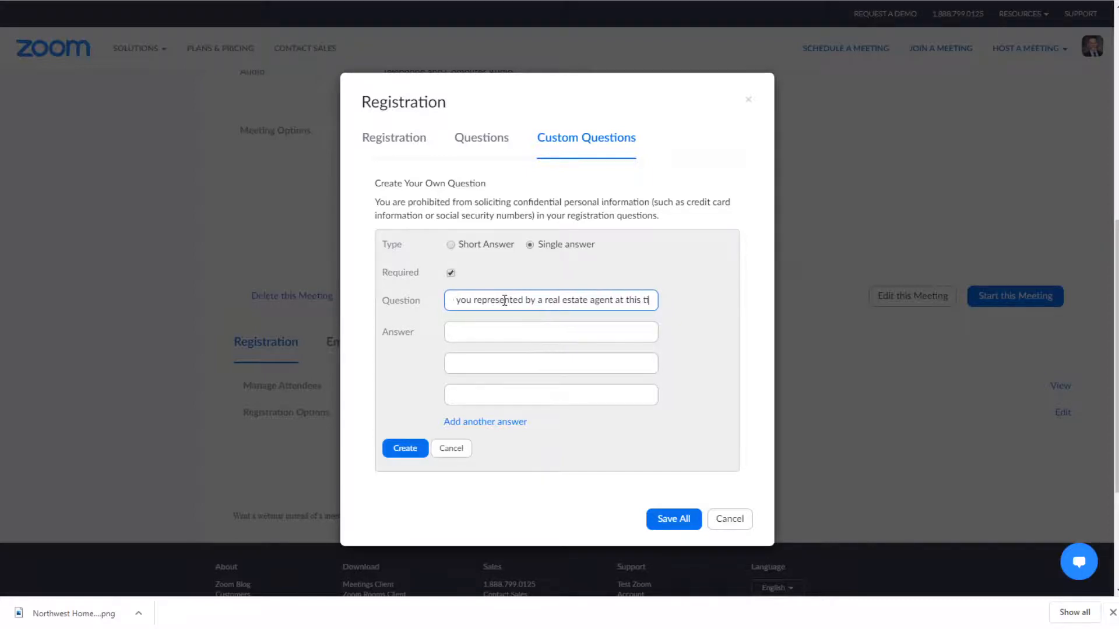
# - Give the custom question the answers Yes and No, create it, and save all registration settings
pyautogui.click(500, 329)
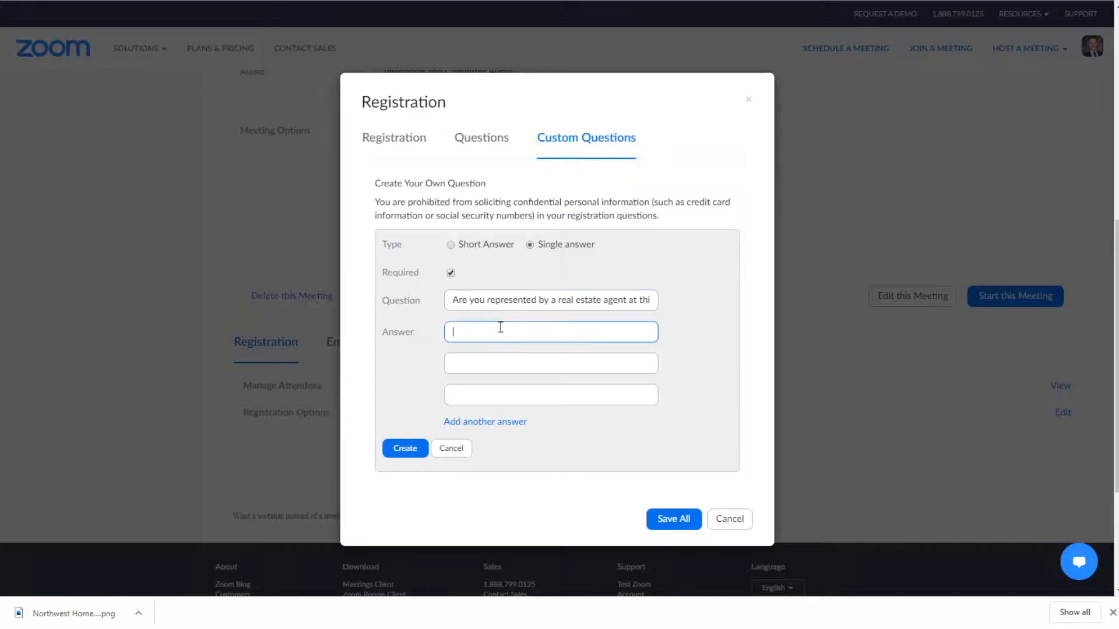
pyautogui.press('Tab')
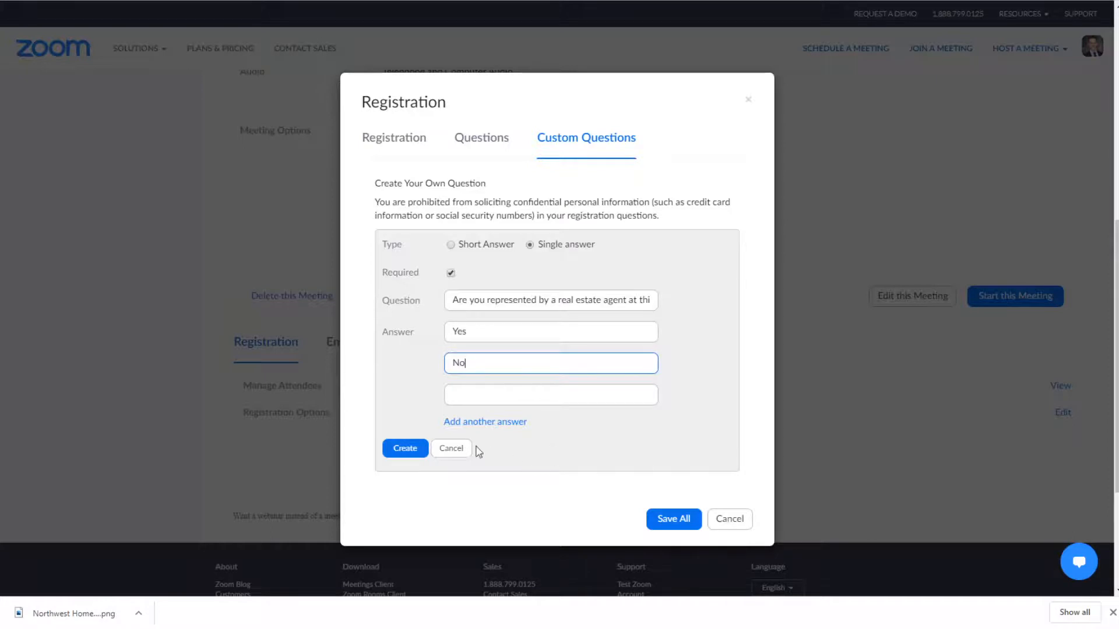
pyautogui.click(406, 449)
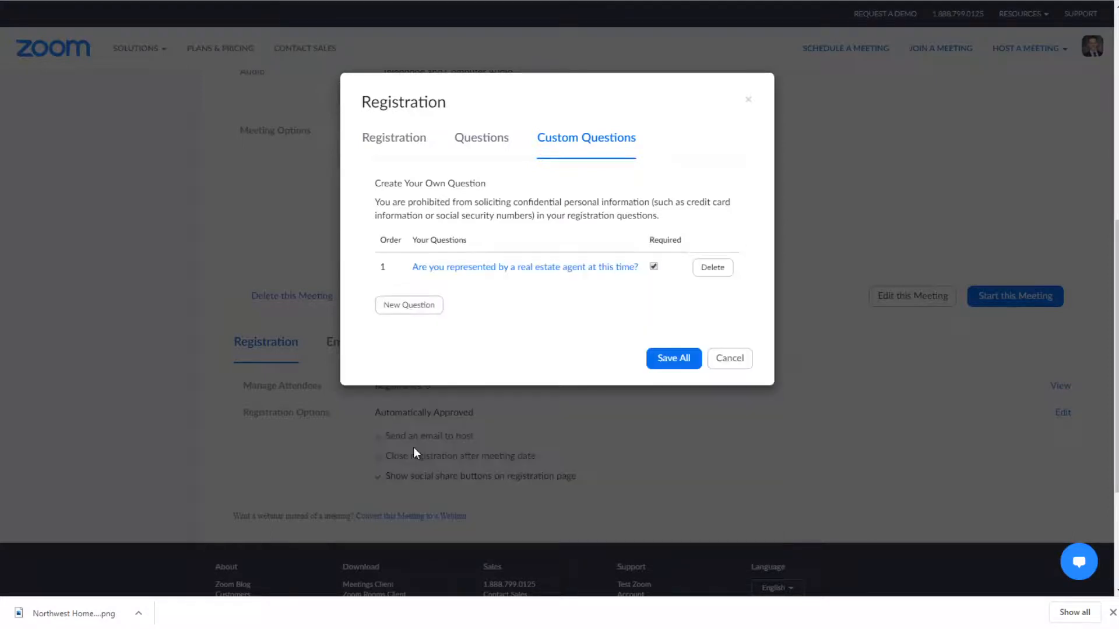
pyautogui.click(676, 359)
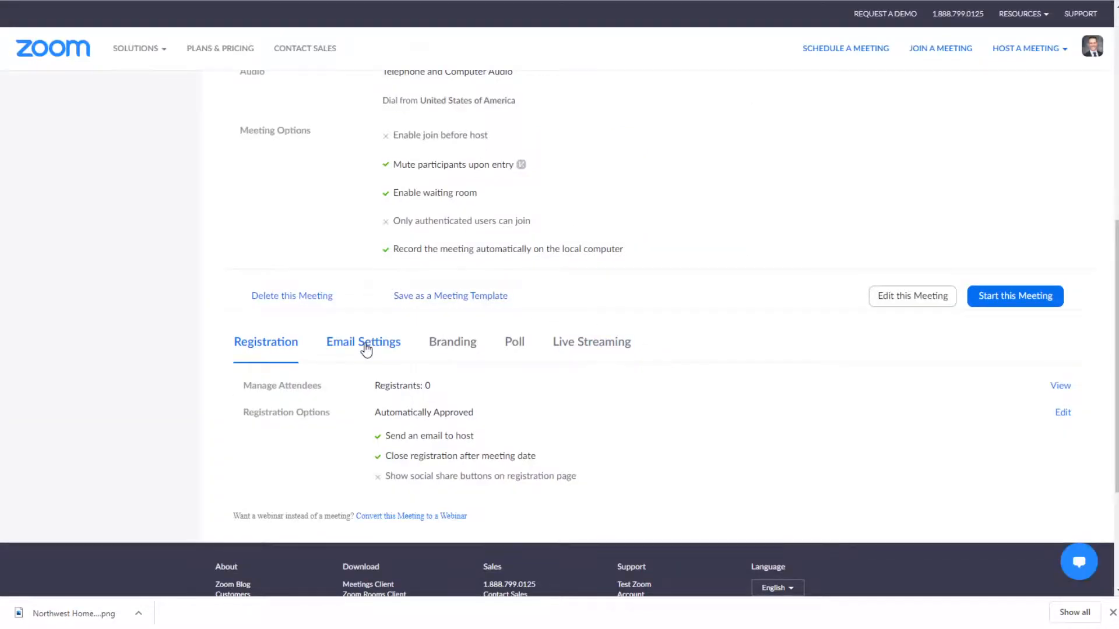
# - Upload the Northwest Home Listings image as the banner in the meeting's branding
pyautogui.click(366, 350)
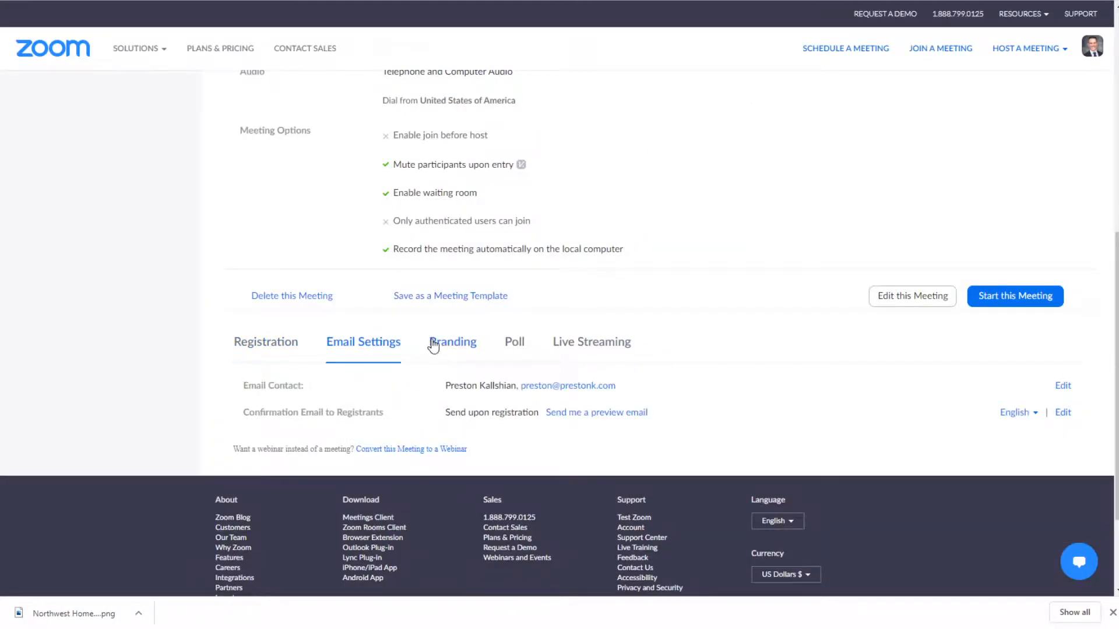
pyautogui.click(452, 343)
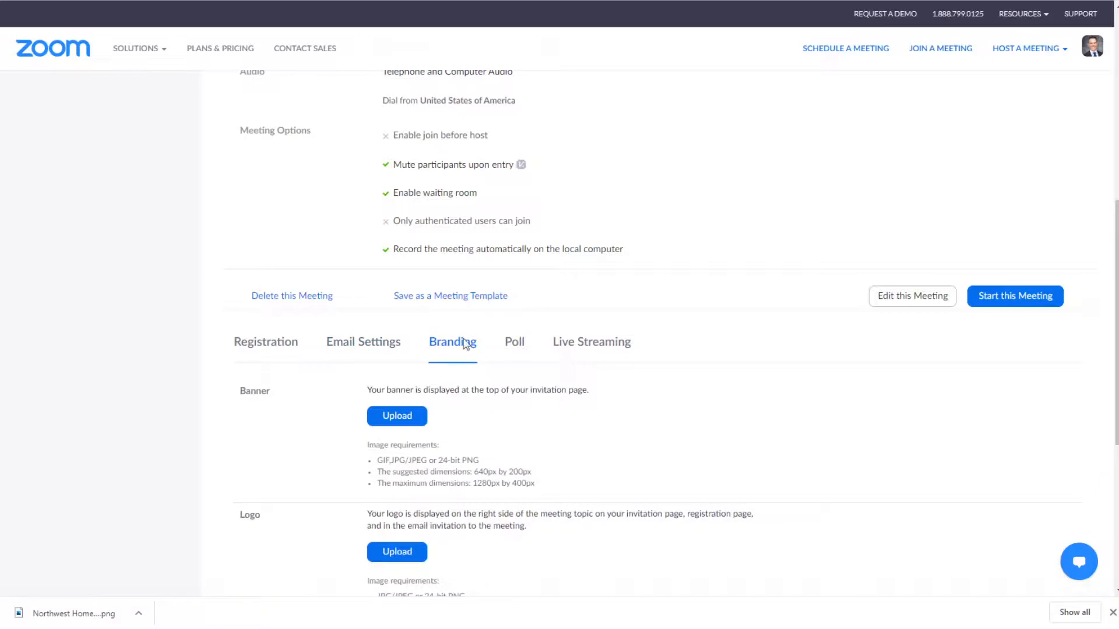
pyautogui.click(408, 425)
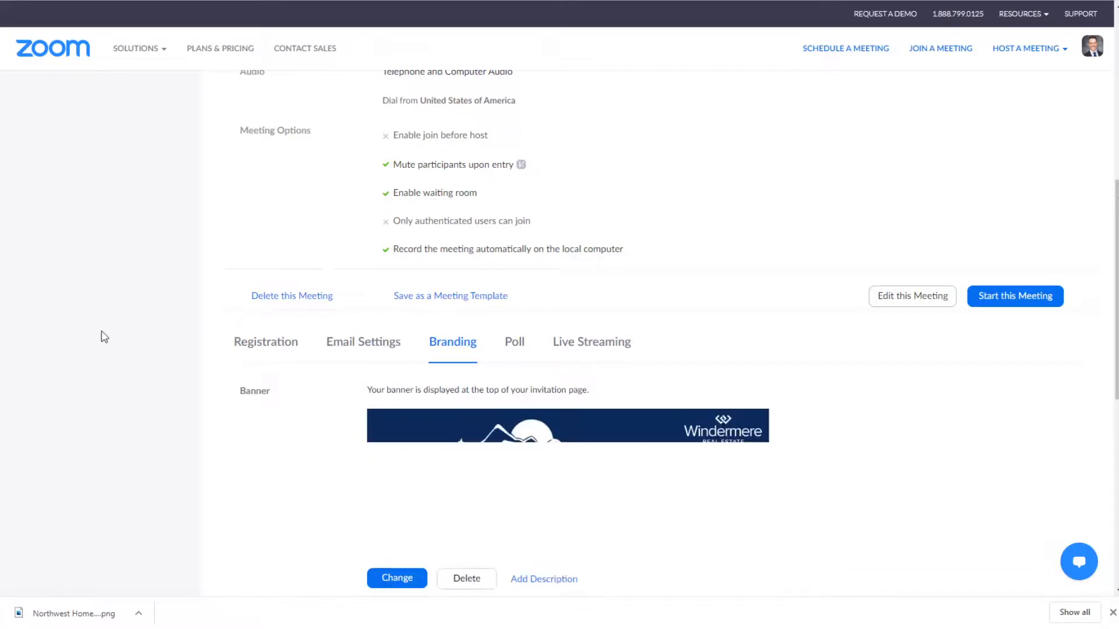
# - Try to upload a logo image to the meeting's branding
pyautogui.scroll(-5, 367, 484)
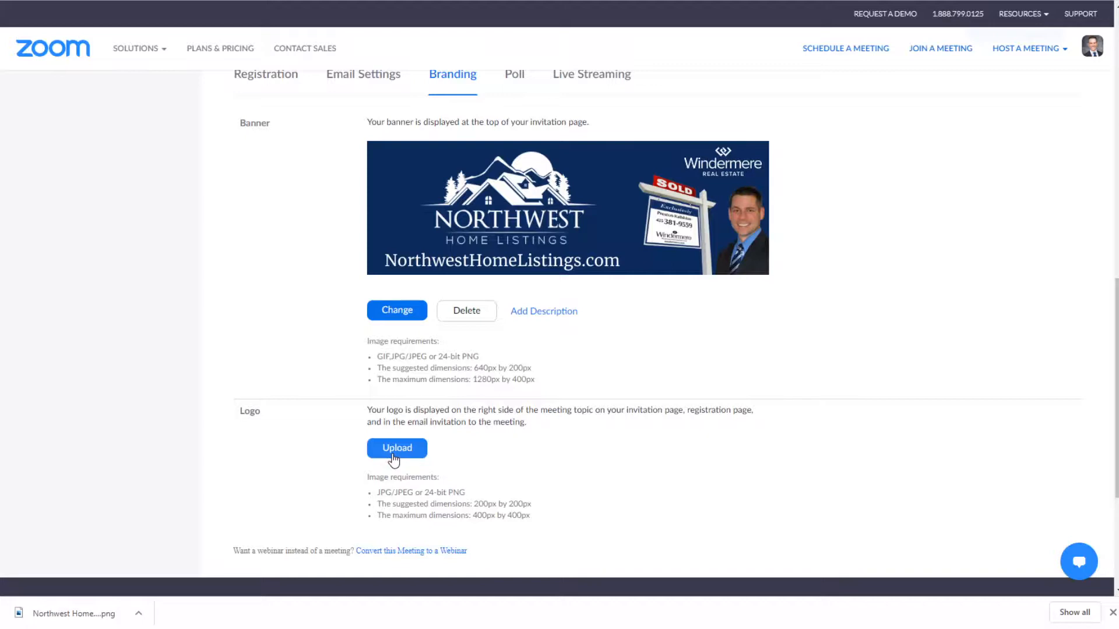
pyautogui.click(392, 455)
pyautogui.click(332, 252)
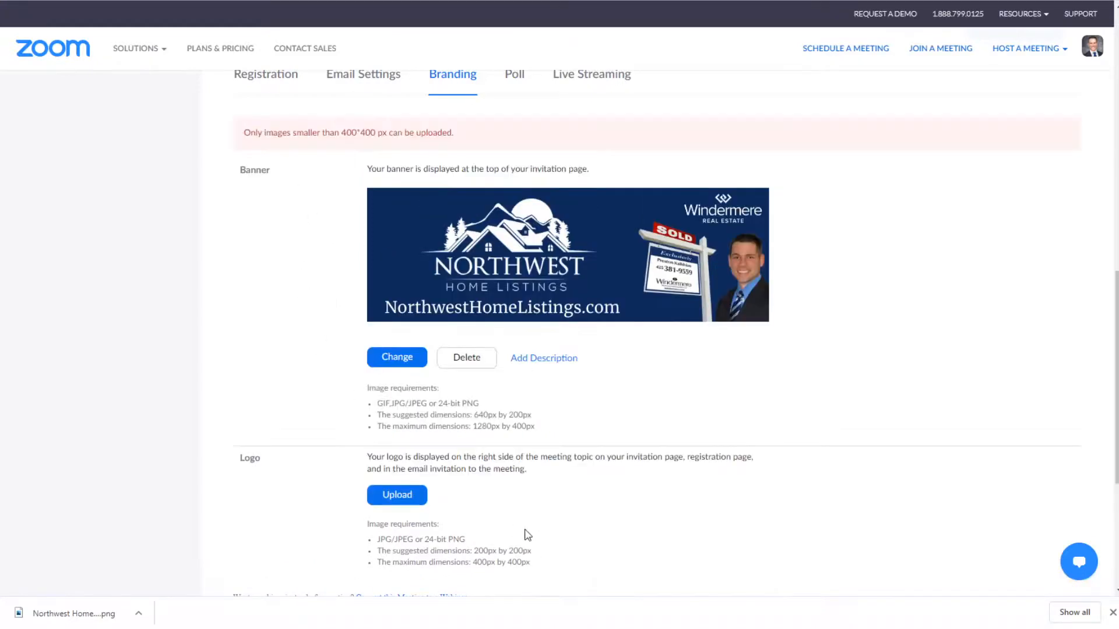
pyautogui.scroll(-5, 502, 508)
pyautogui.scroll(15, 464, 359)
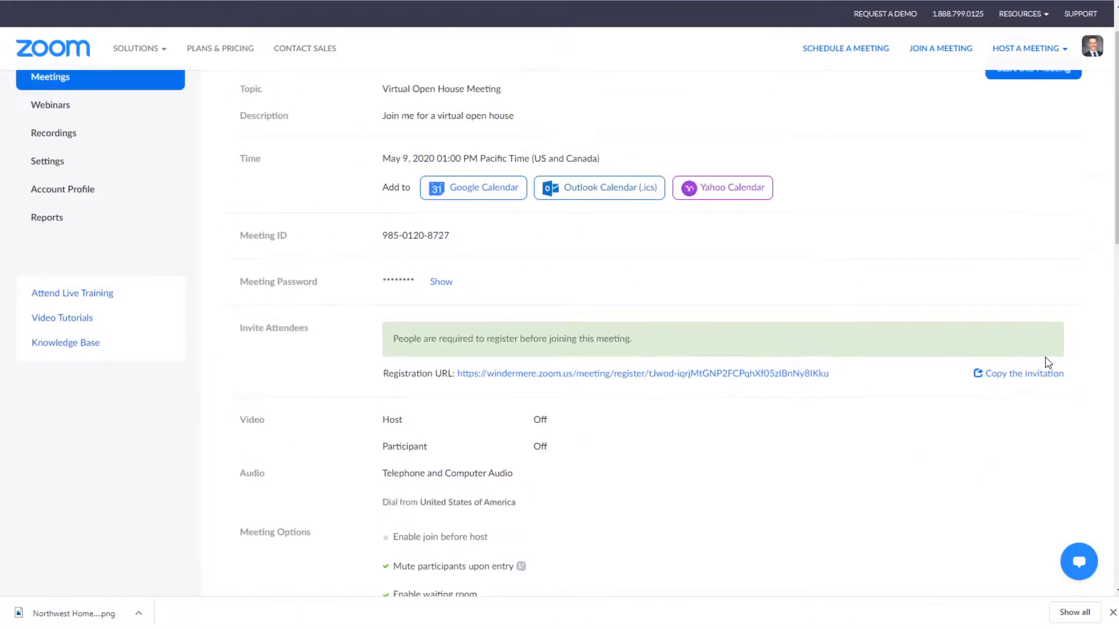
pyautogui.scroll(-15, 883, 339)
pyautogui.scroll(5, 879, 352)
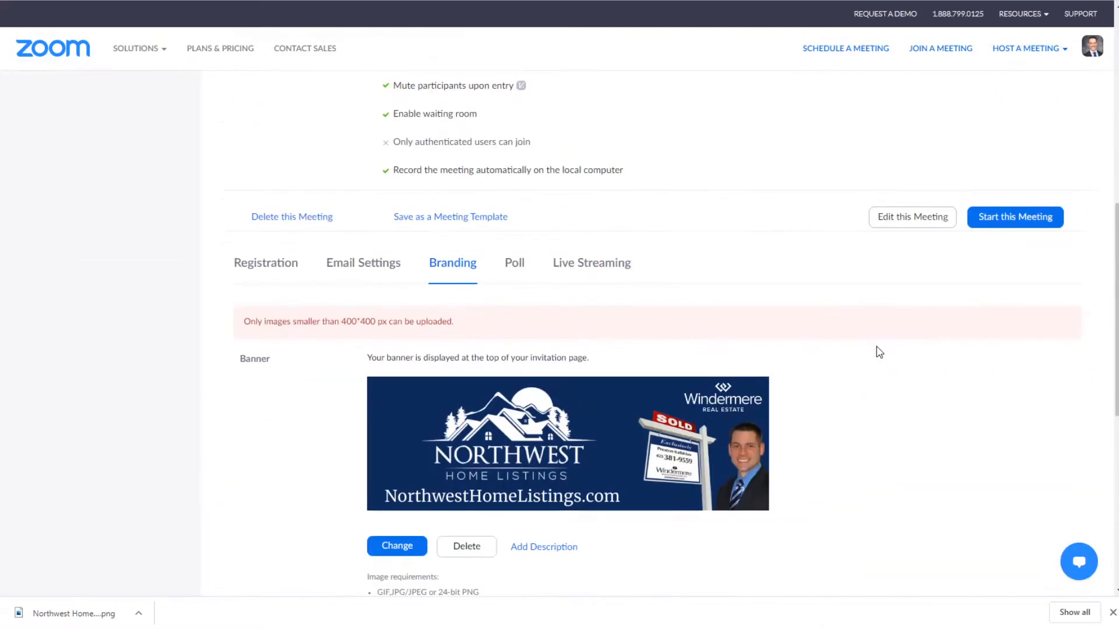
pyautogui.scroll(-5, 251, 387)
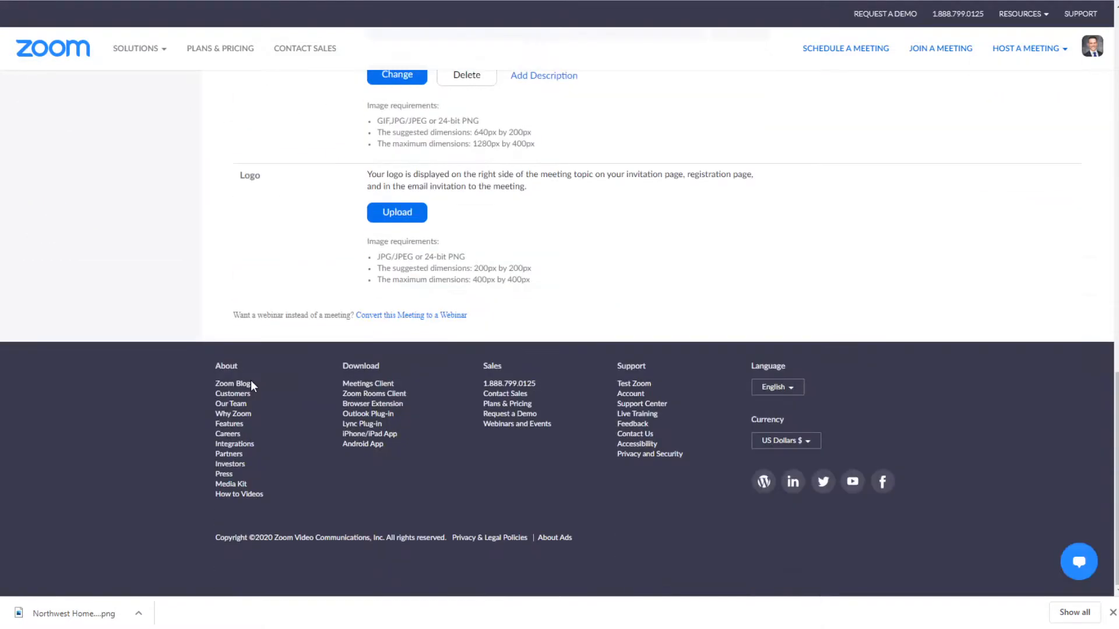
# - Return to the upcoming meetings list and reopen the Virtual Open House Meeting
pyautogui.scroll(20, 250, 385)
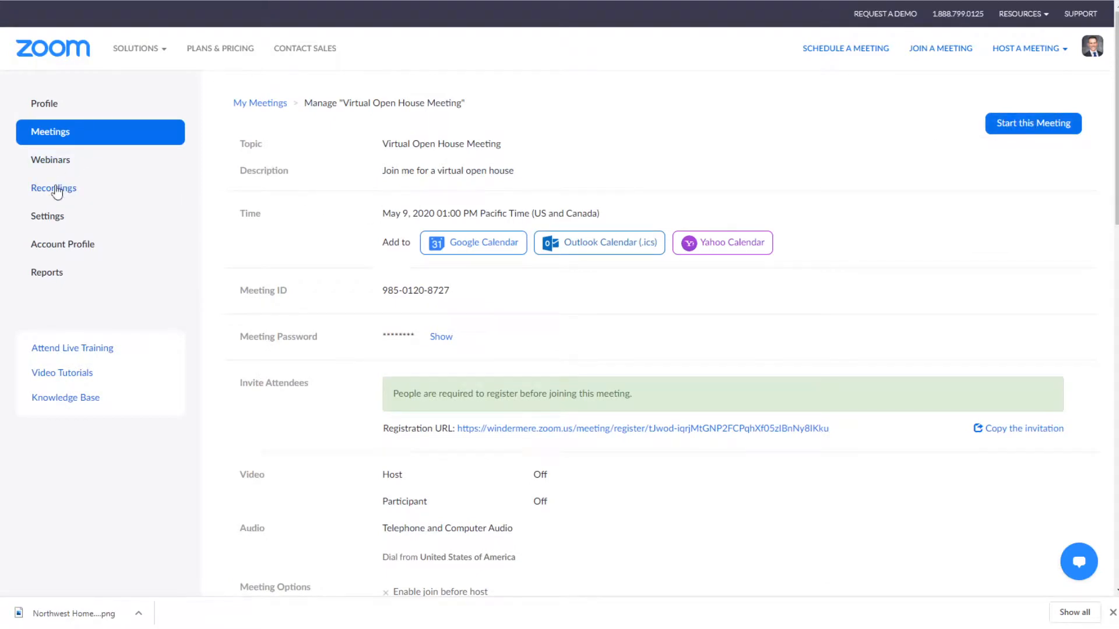
pyautogui.click(64, 139)
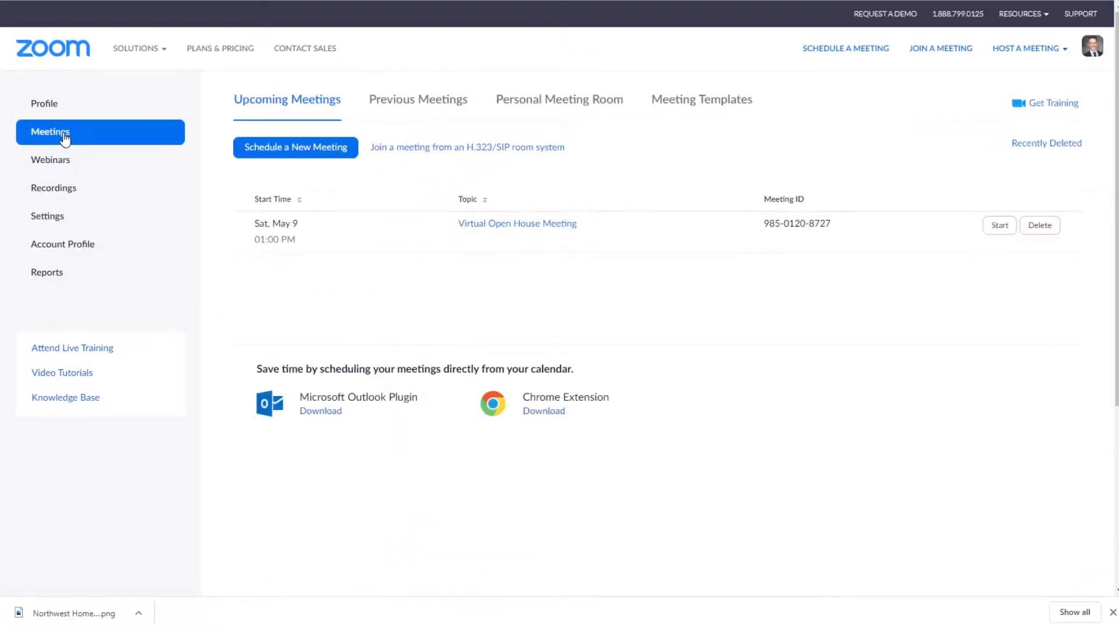
pyautogui.click(517, 225)
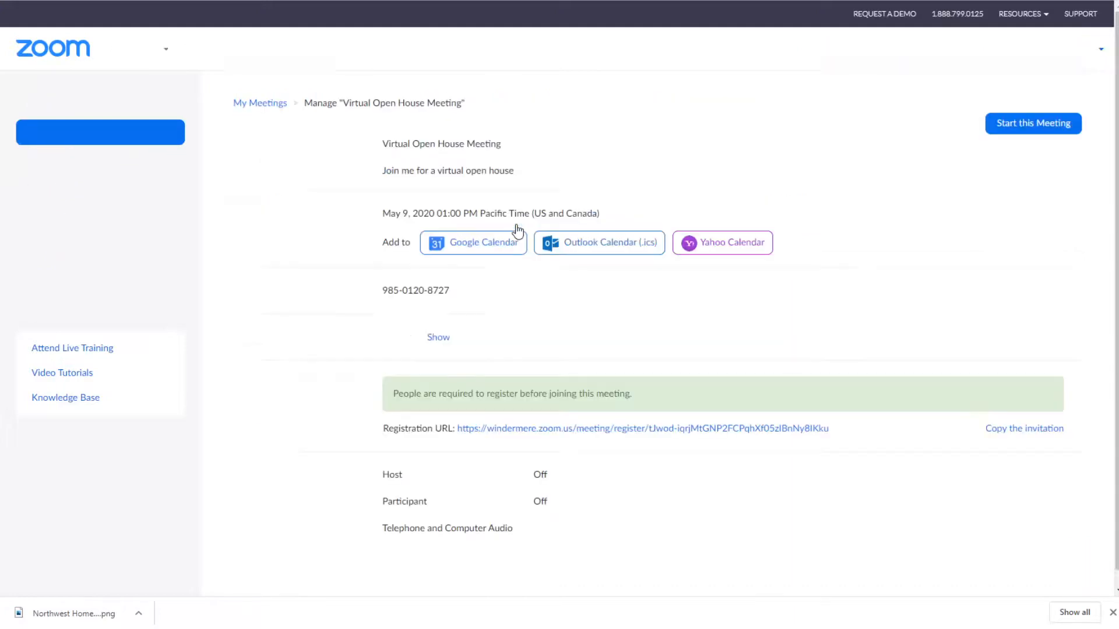
# - Save the meeting as a meeting template named "Virtual Open House Meeting Template"
pyautogui.scroll(-8, 927, 268)
pyautogui.scroll(-3, 919, 302)
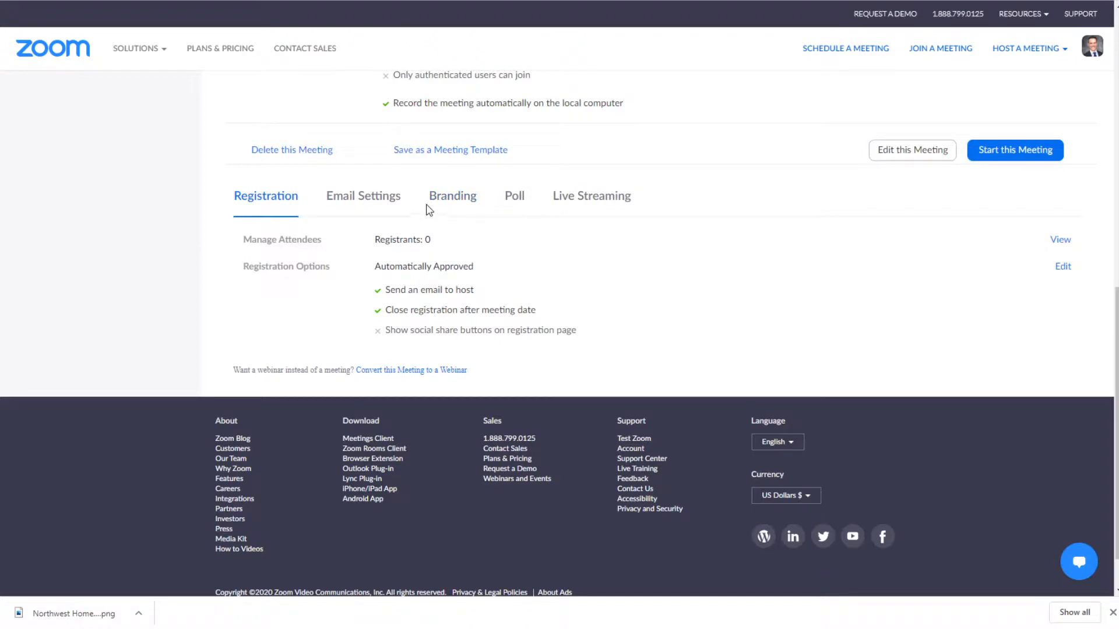
pyautogui.click(423, 151)
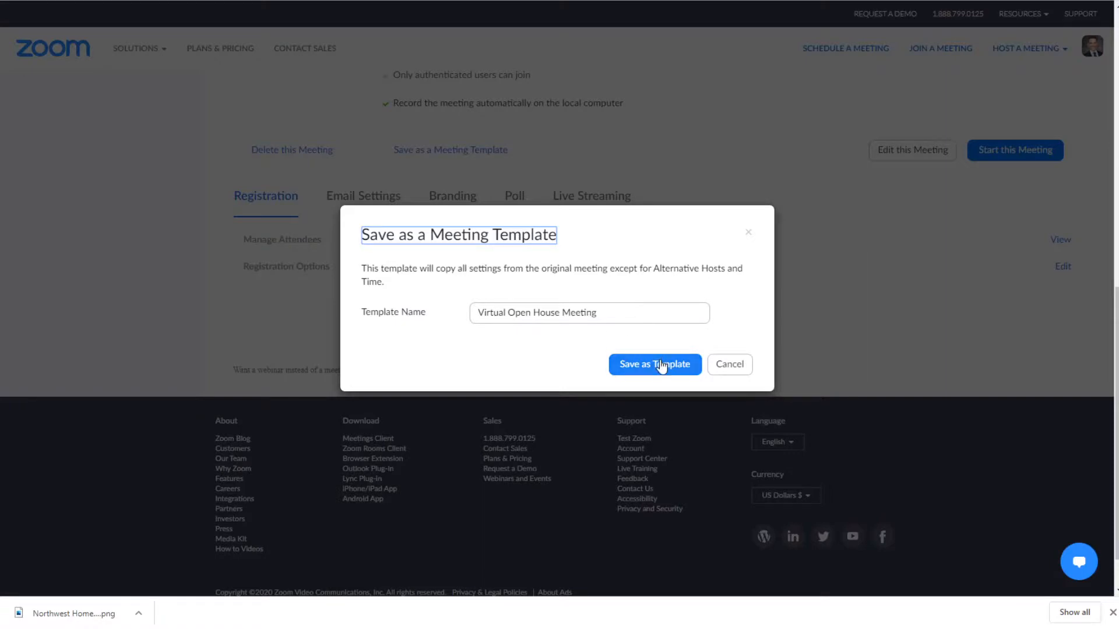
pyautogui.click(637, 315)
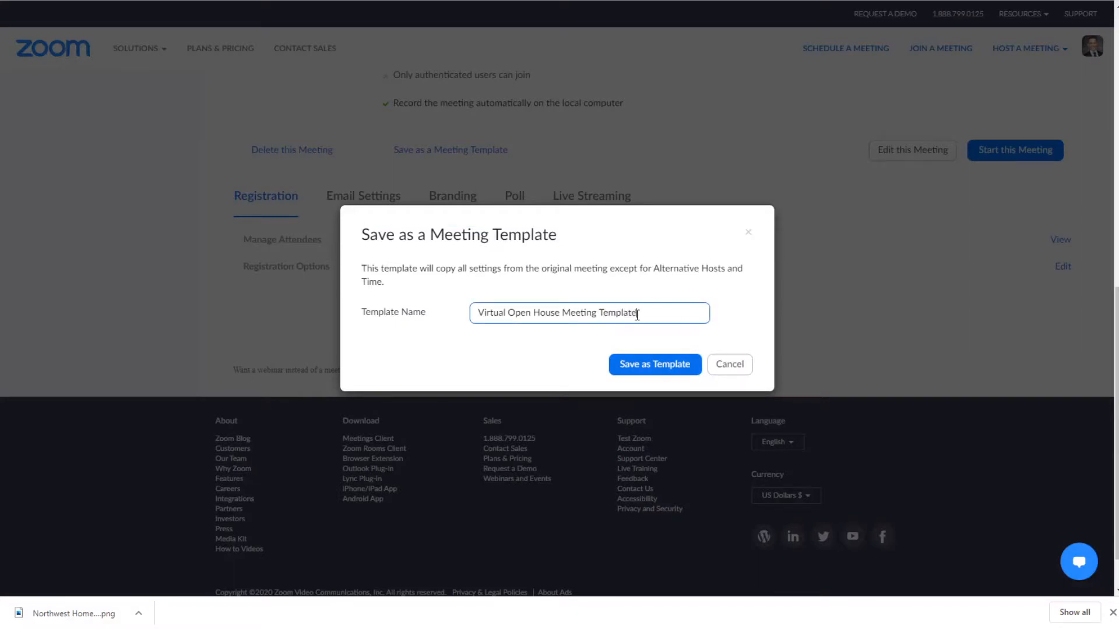
pyautogui.write('Template')
pyautogui.click(650, 365)
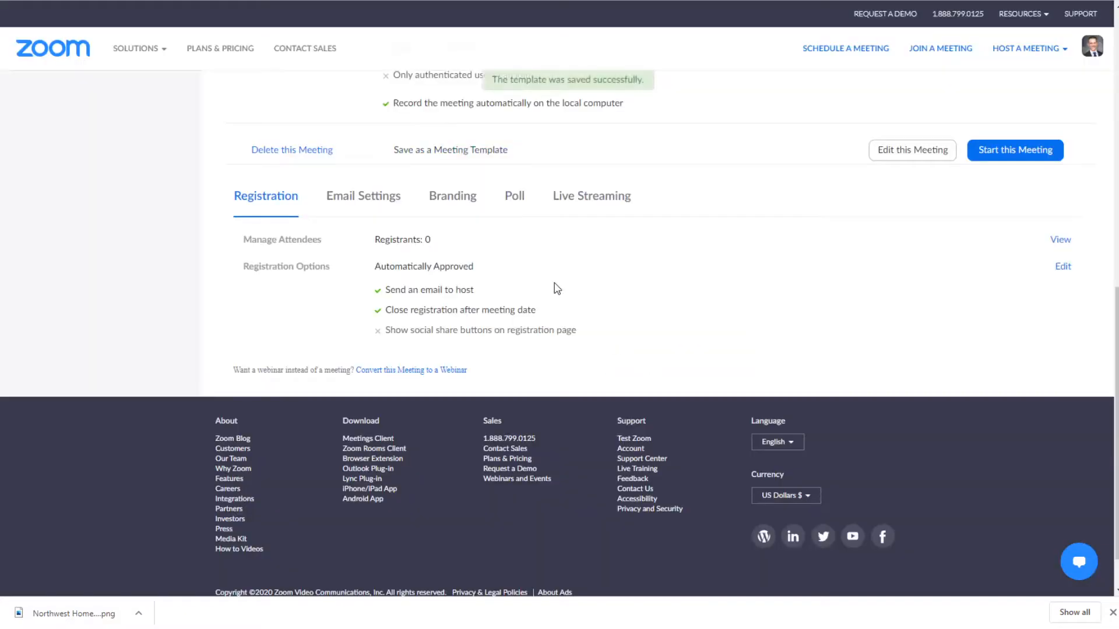
pyautogui.scroll(10, 557, 288)
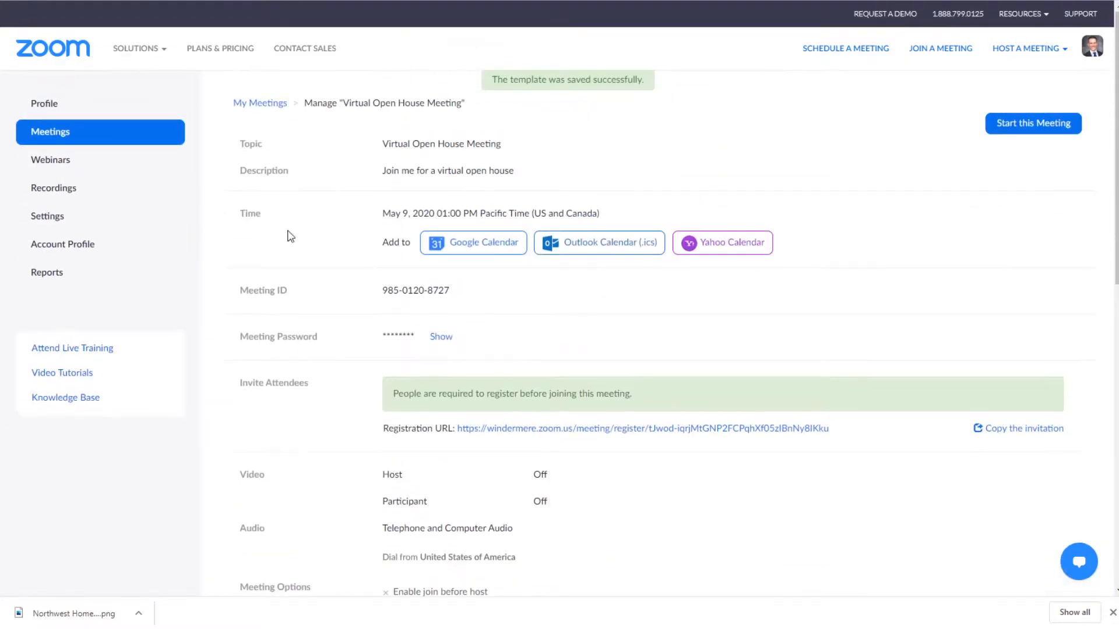
pyautogui.click(58, 135)
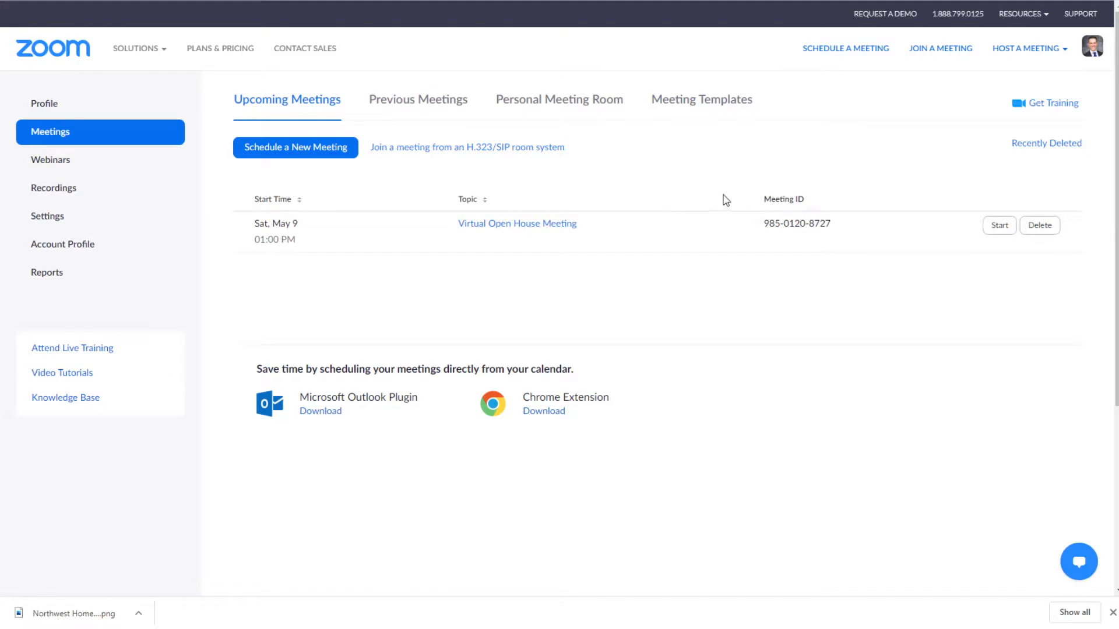
pyautogui.click(310, 149)
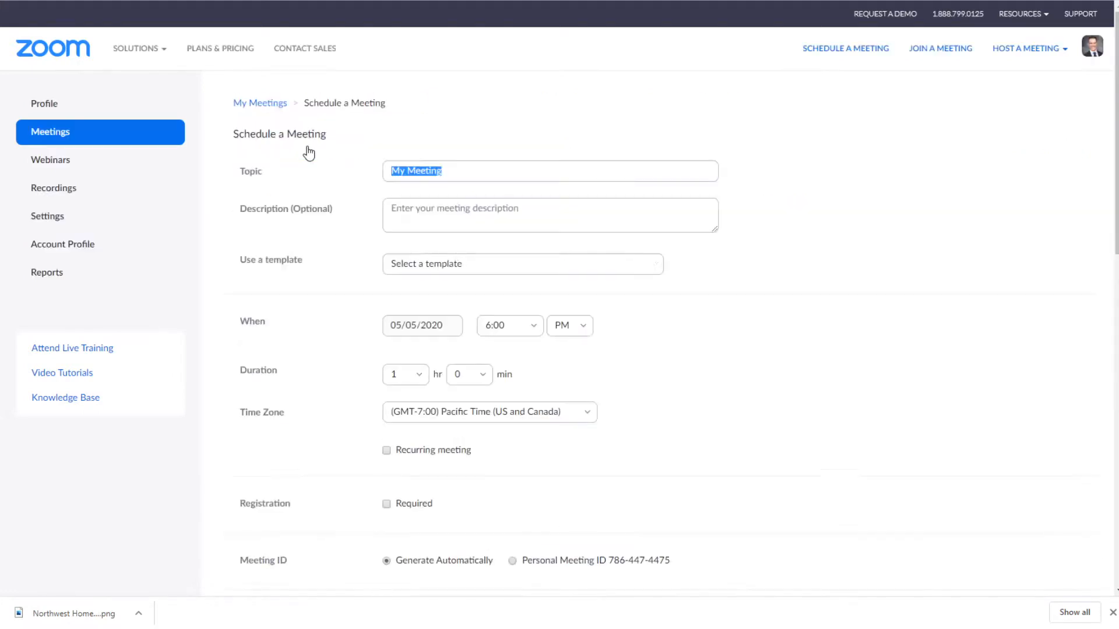
pyautogui.click(60, 143)
# - Start scheduling a meeting from the Virtual Open House Meeting Template, review its prefilled settings, and cancel without saving
pyautogui.click(722, 103)
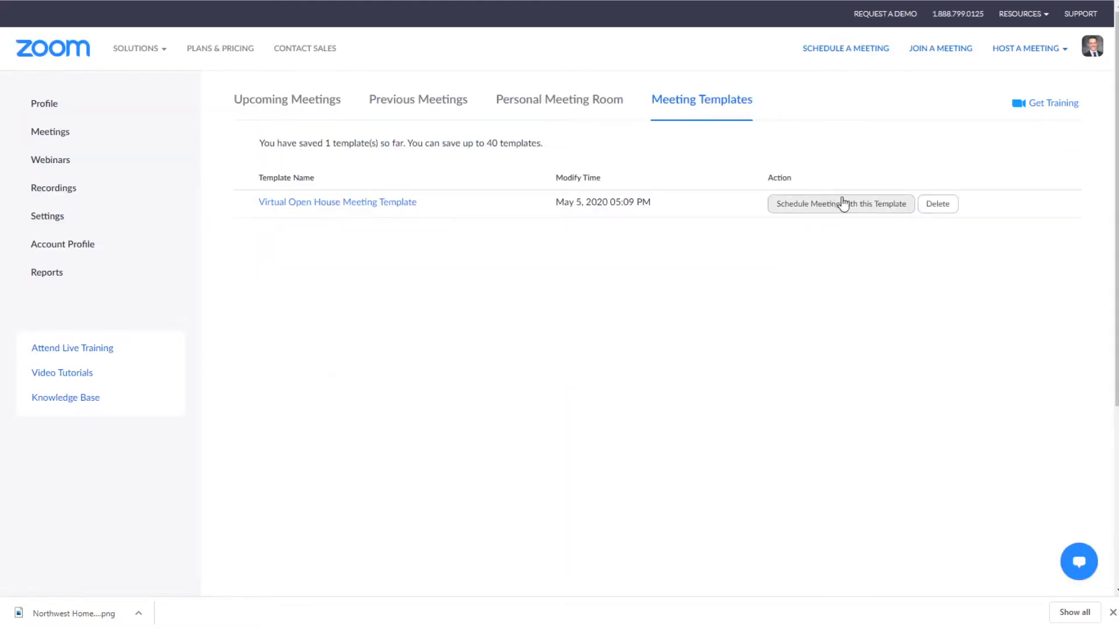
pyautogui.click(874, 207)
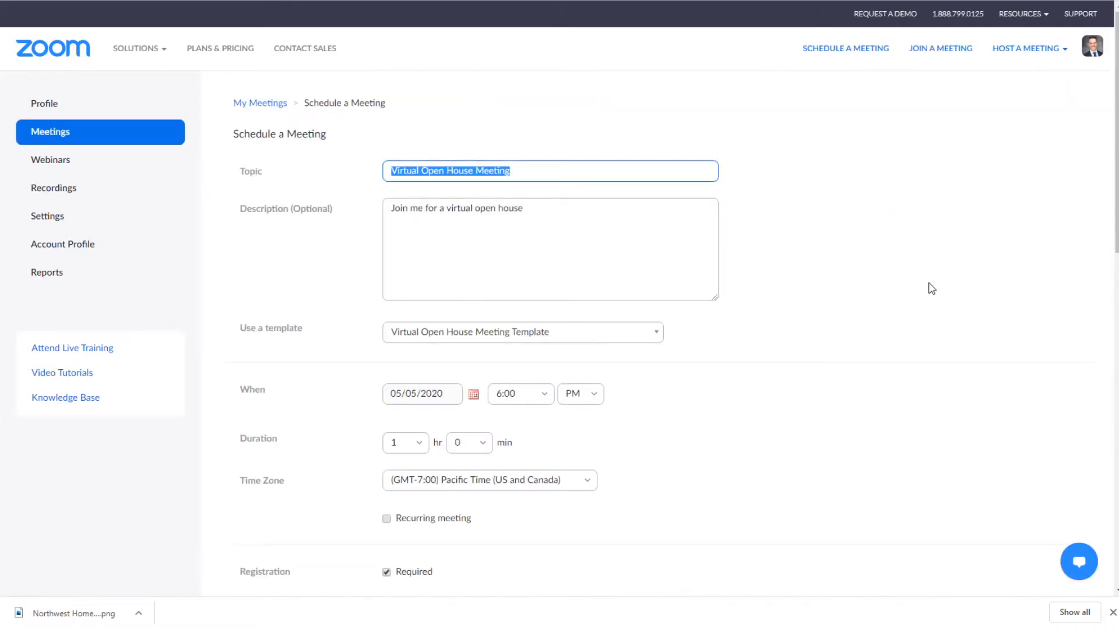
pyautogui.scroll(-1, 528, 170)
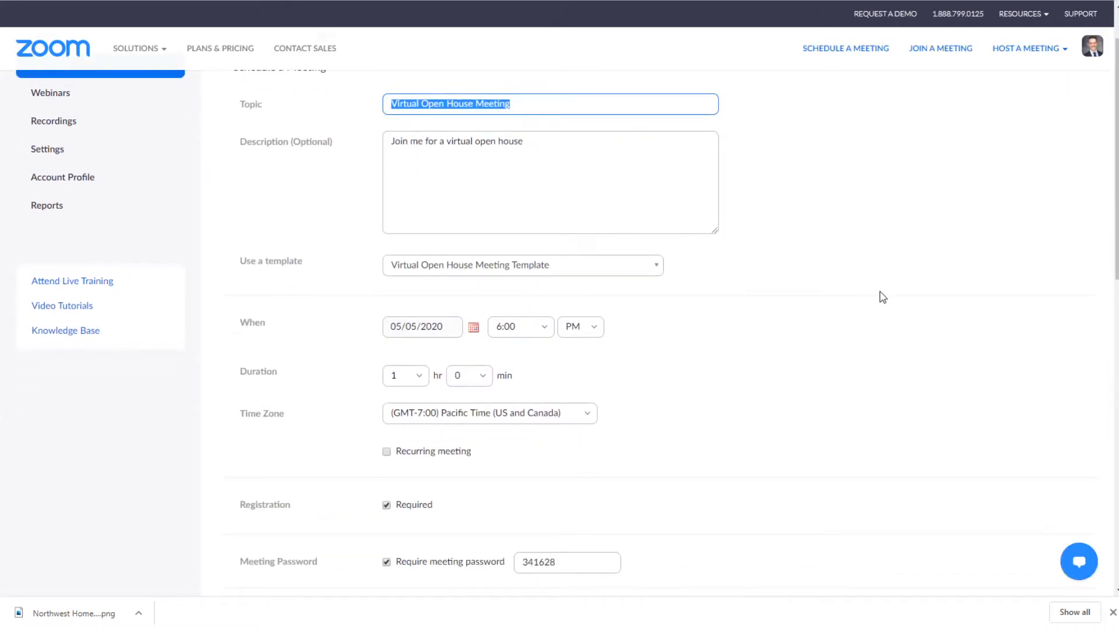
pyautogui.scroll(-13, 652, 342)
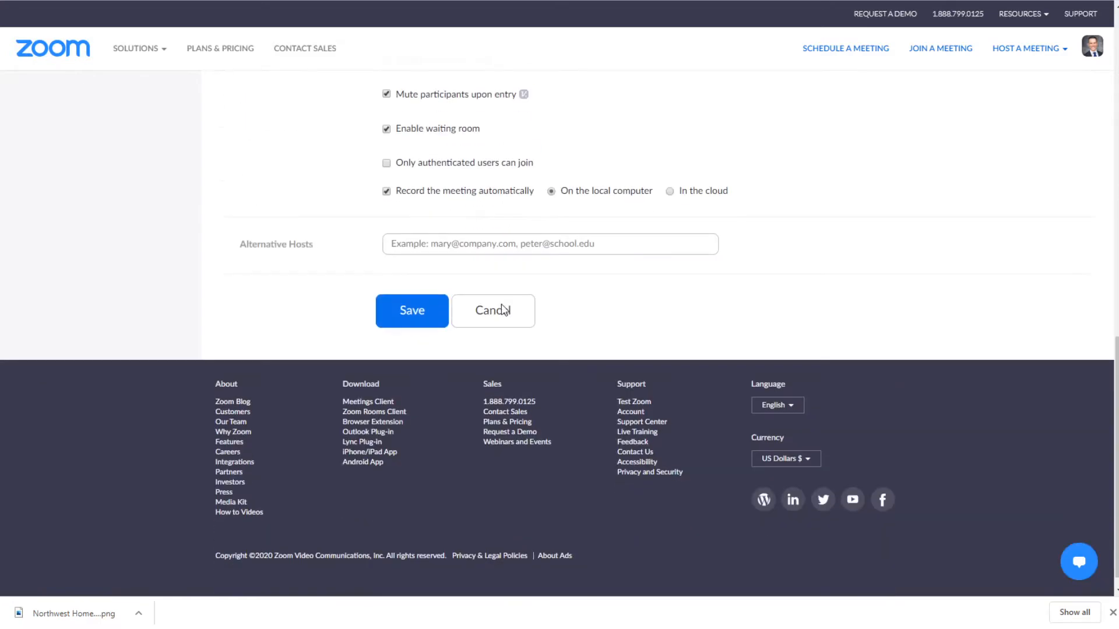
pyautogui.click(470, 321)
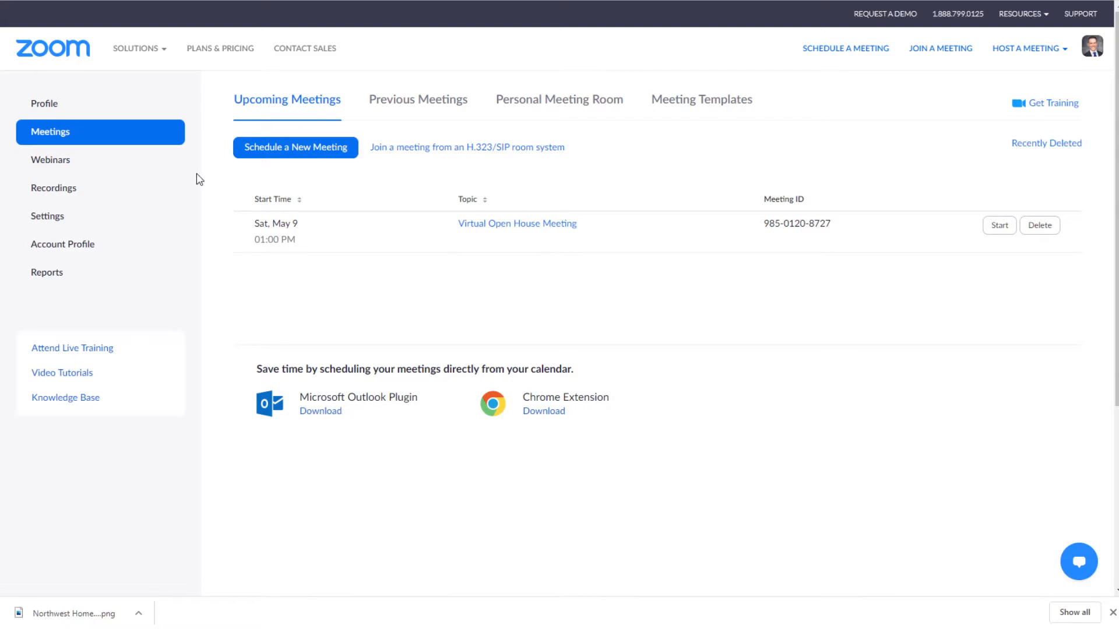
# - Open the details of the upcoming Virtual Open House Meeting
pyautogui.click(504, 225)
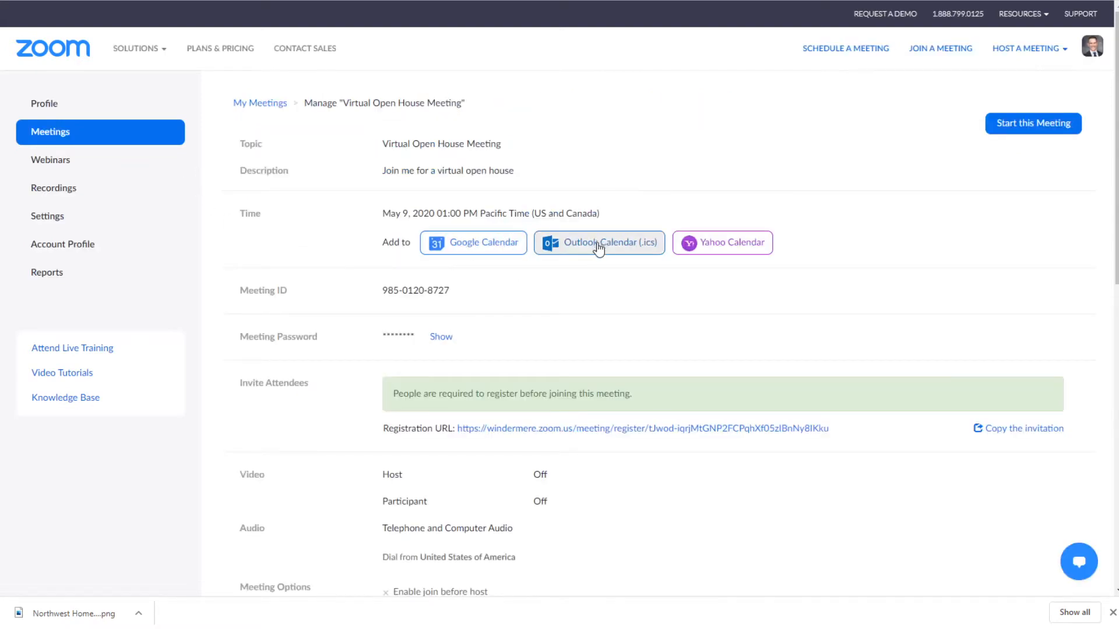